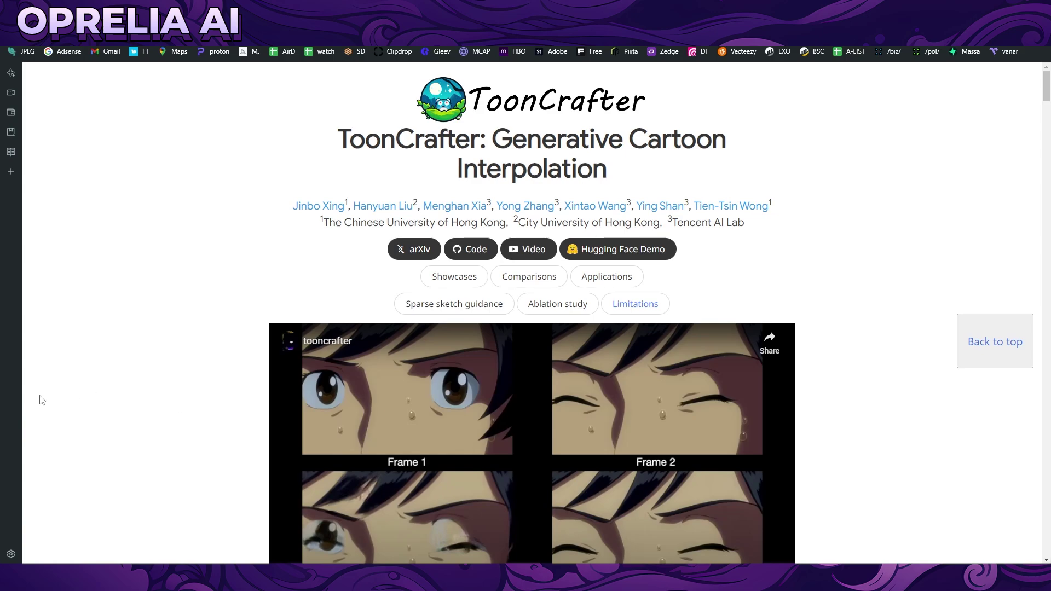
- Scroll past the title and YouTube comparison video to the 'Showcases produced by our ToonCrafter' grid
scroll(148, 356, "down", 1)
scroll(148, 356, "down", 6)
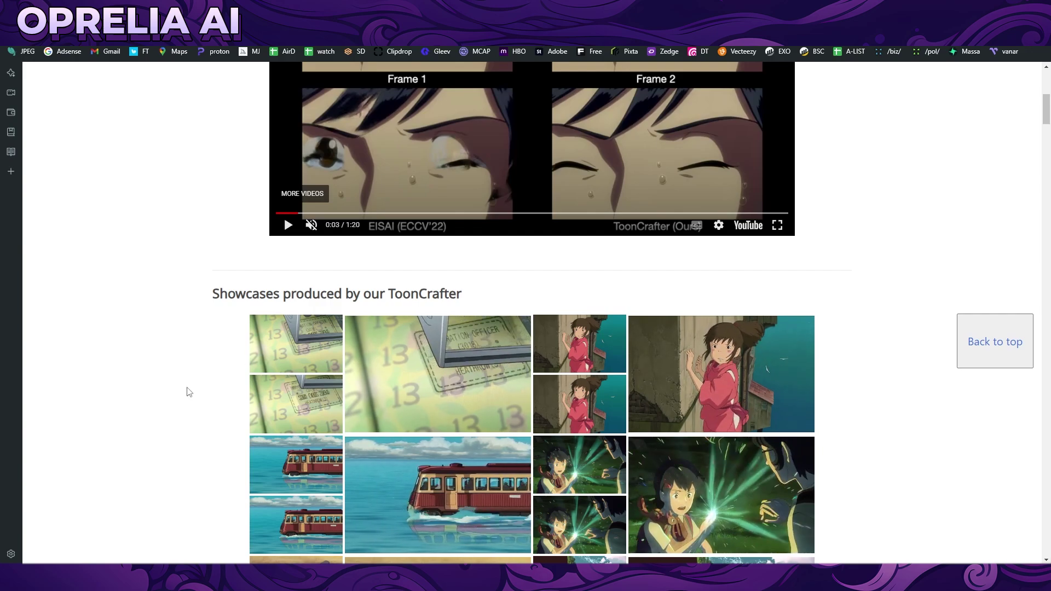
- Return to the page title and demo links, then scroll back into the showcase grid
scroll(213, 329, "down", 1)
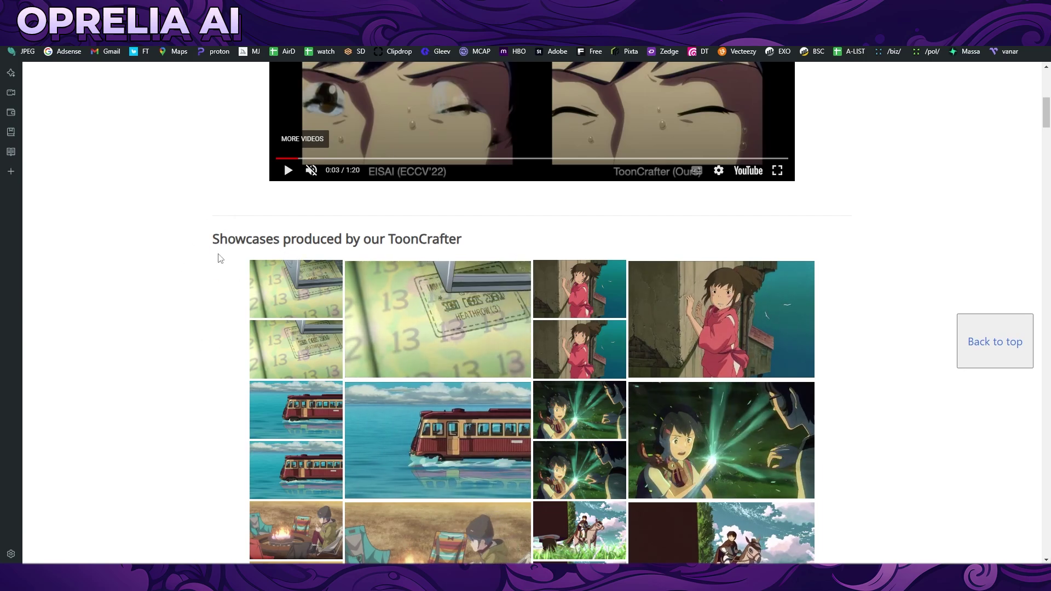
scroll(181, 309, "up", 4)
scroll(180, 308, "up", 4)
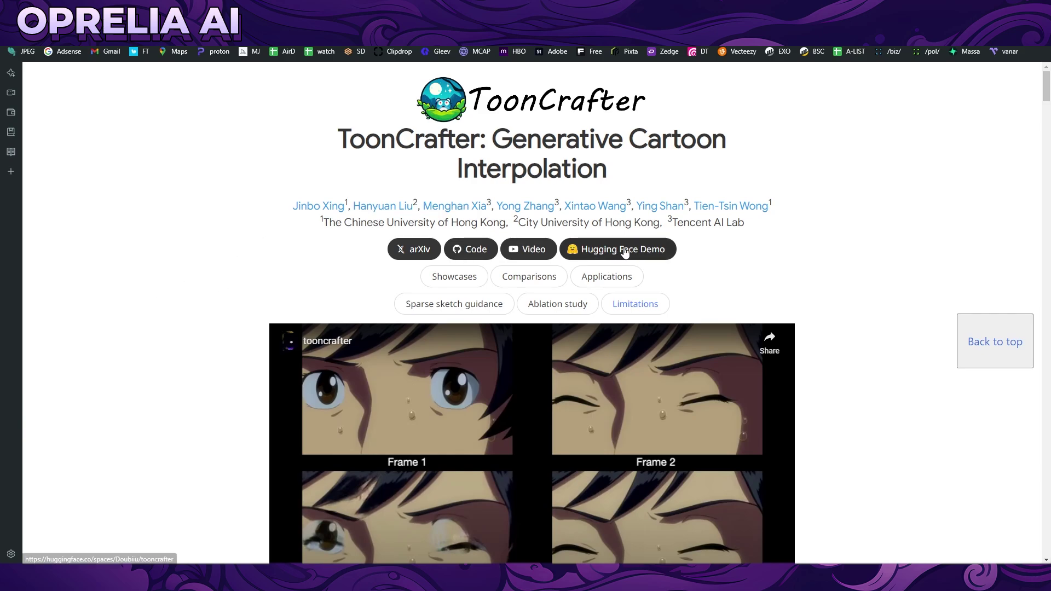
scroll(156, 238, "down", 8)
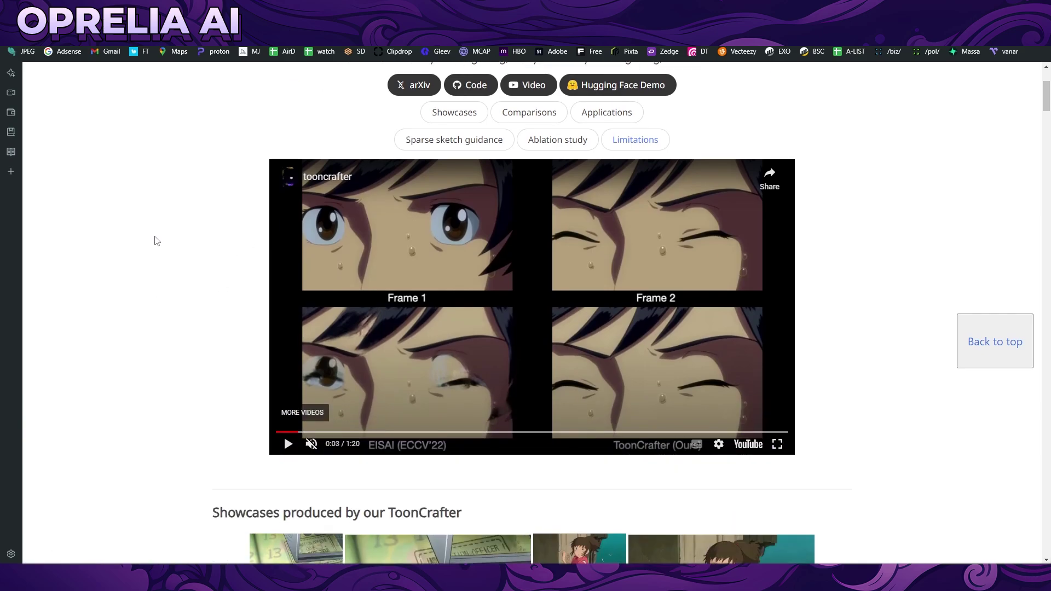
scroll(155, 237, "down", 2)
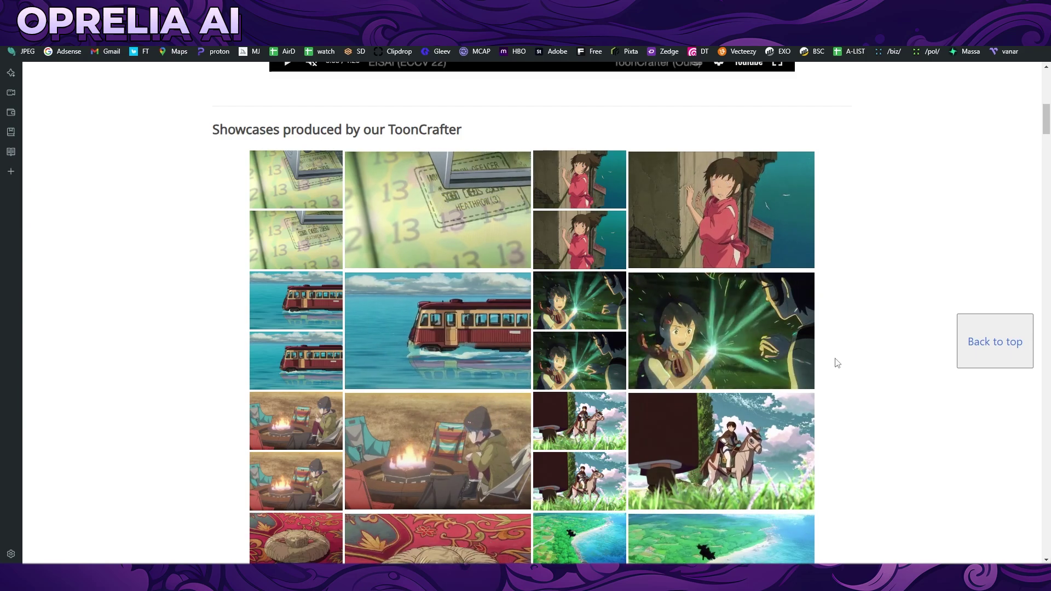
scroll(833, 362, "down", 2)
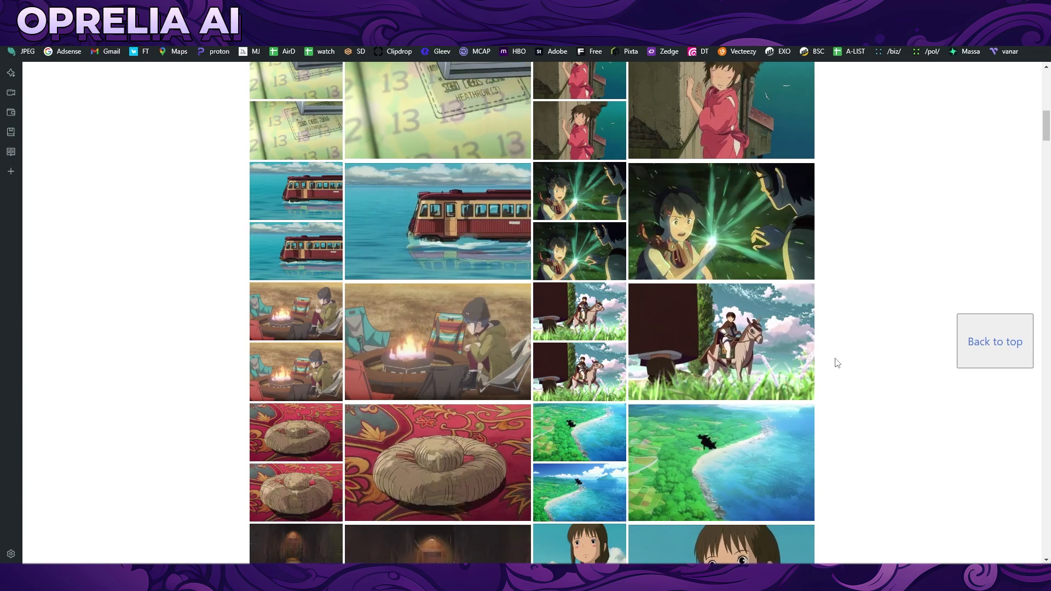
scroll(836, 362, "down", 2)
scroll(838, 359, "down", 2)
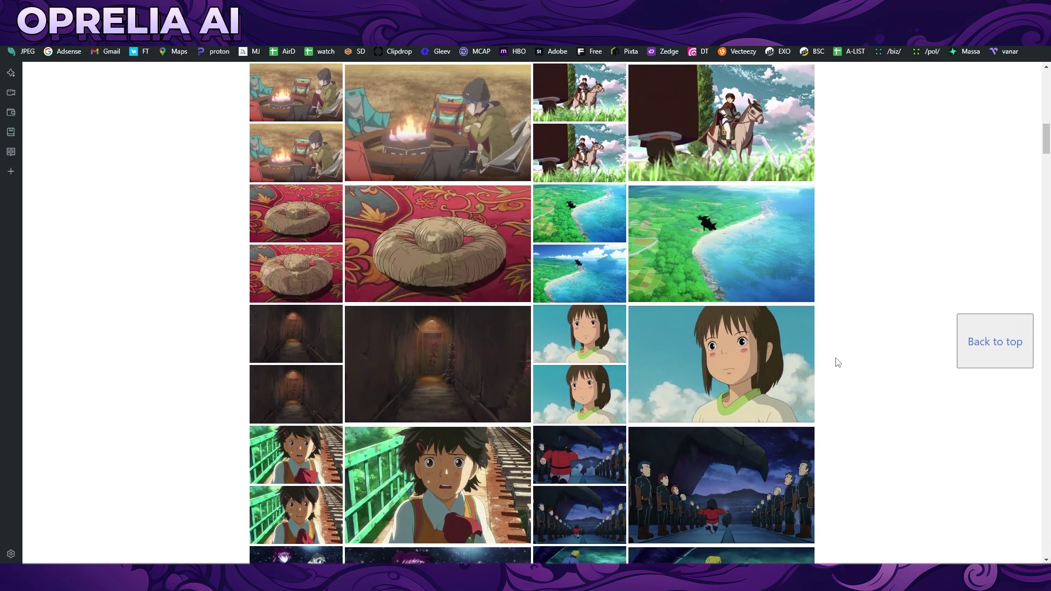
- Browse the remaining showcase clips down to 'Comparisons with baseline methods'
mouse_move(391, 322)
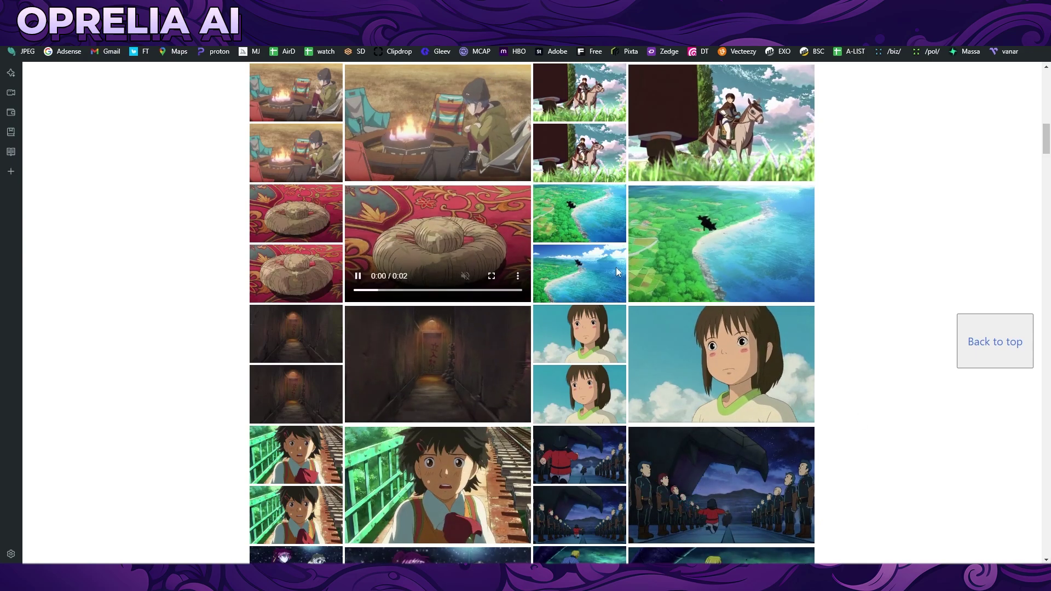
mouse_move(707, 207)
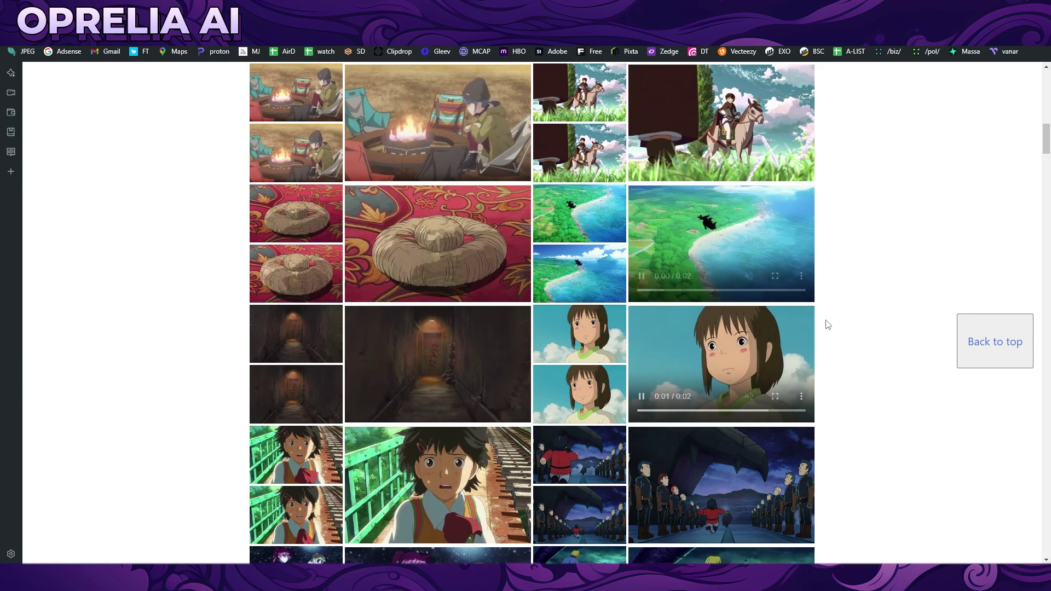
scroll(824, 324, "down", 1)
mouse_move(771, 285)
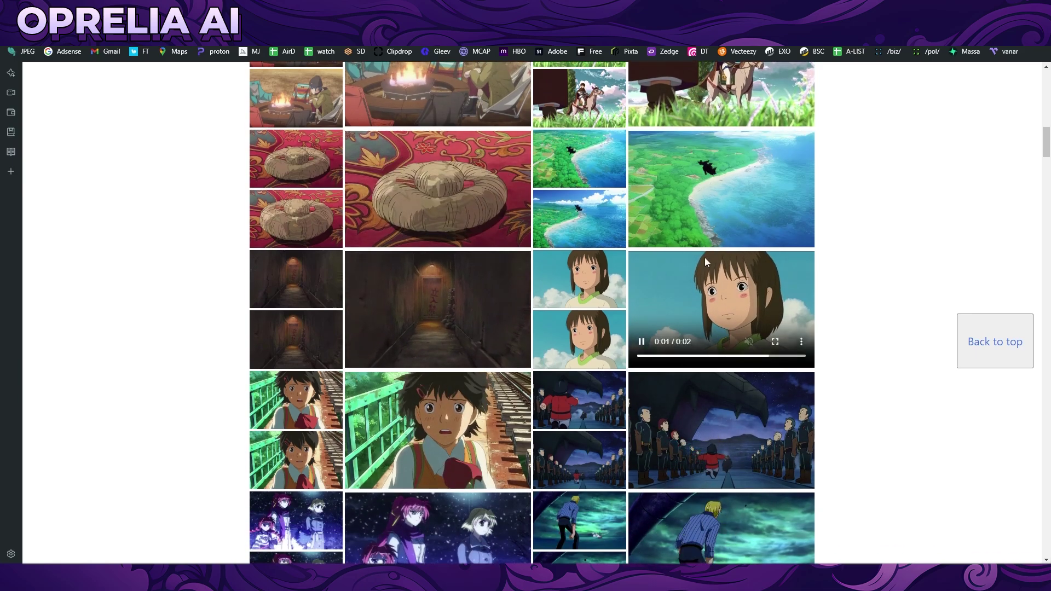
mouse_move(394, 415)
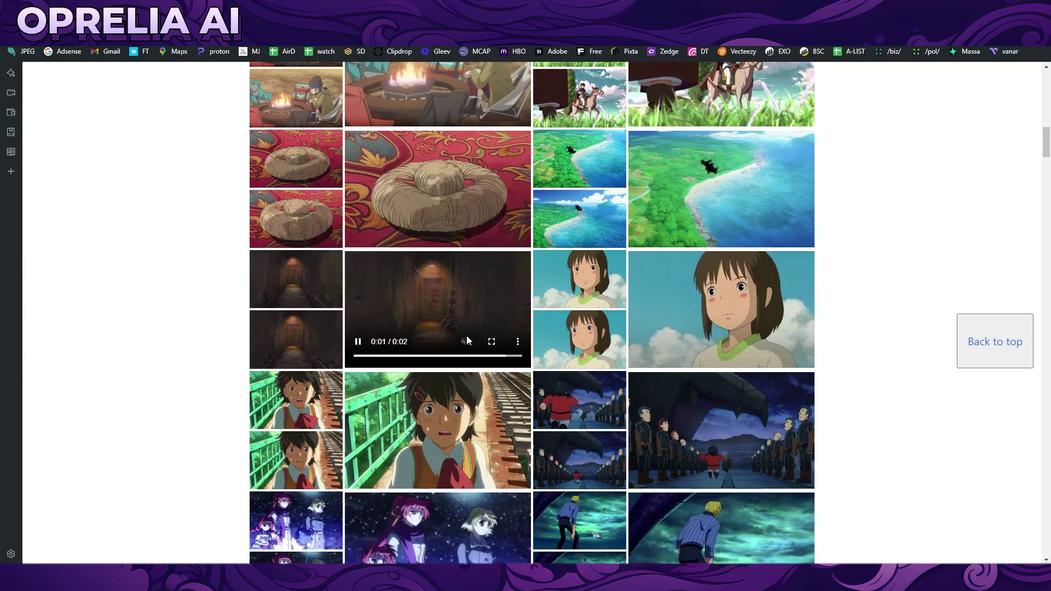
scroll(216, 314, "down", 2)
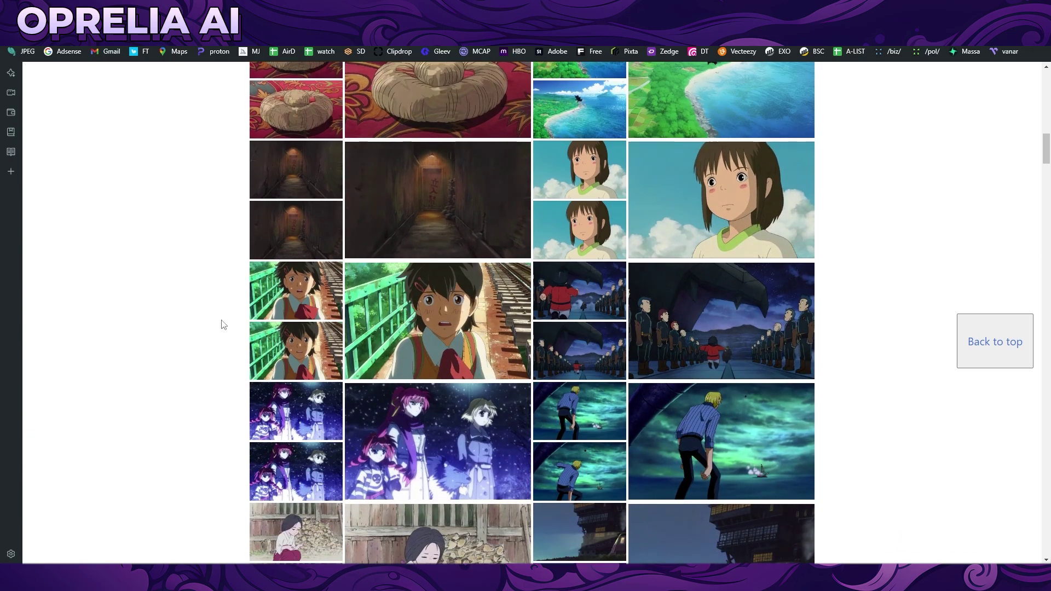
scroll(235, 328, "down", 1)
scroll(235, 350, "down", 1)
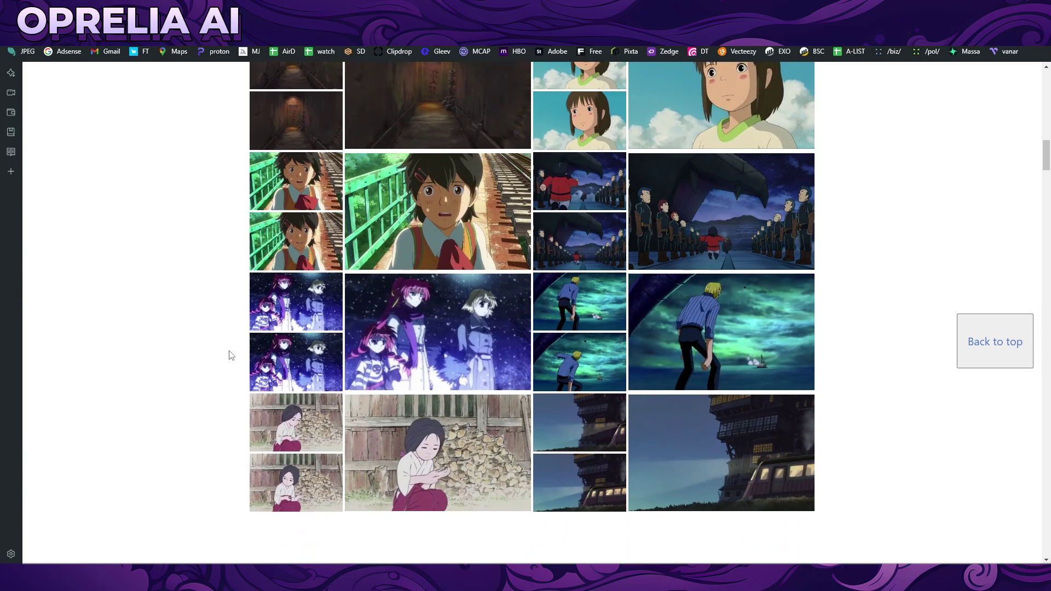
scroll(170, 284, "down", 5)
- Scroll through the AnimeInterp, EISAI, FILM, SEINE and ToonCrafter comparison rows to the Applications heading
scroll(211, 283, "down", 2)
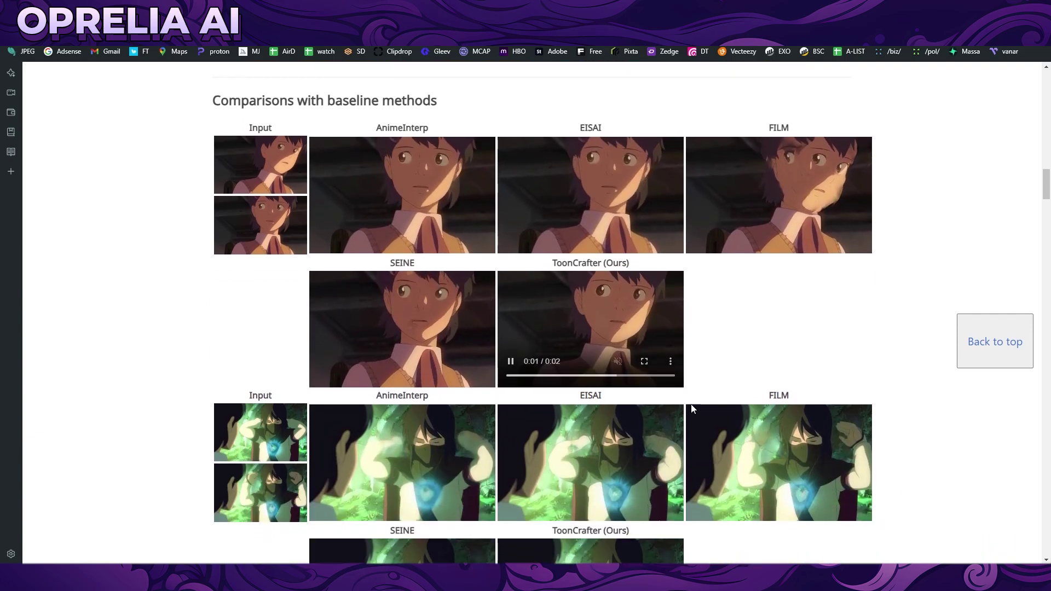
scroll(691, 404, "down", 3)
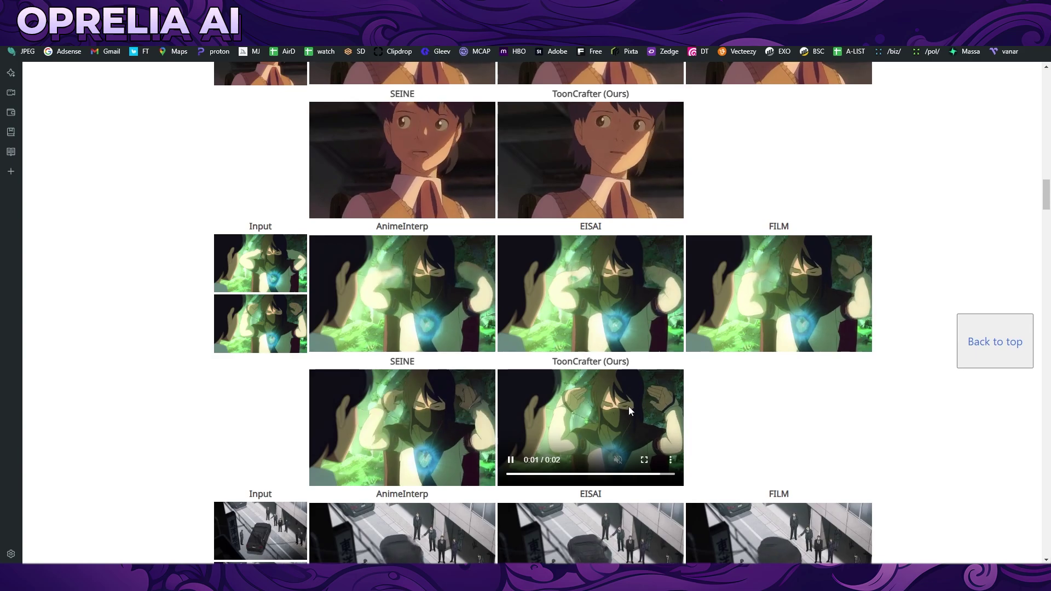
scroll(668, 408, "down", 1)
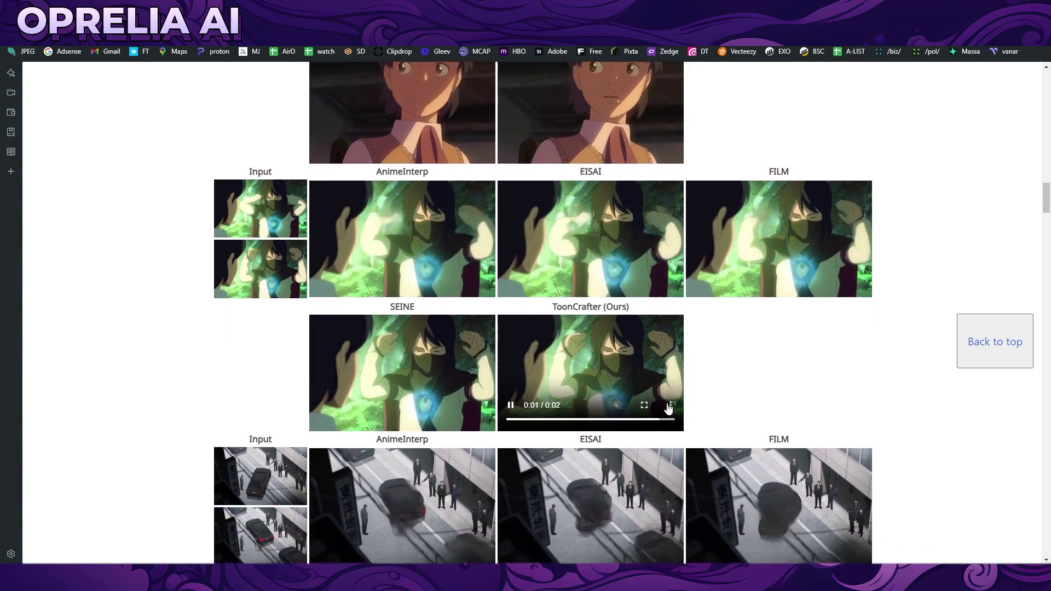
scroll(669, 408, "down", 4)
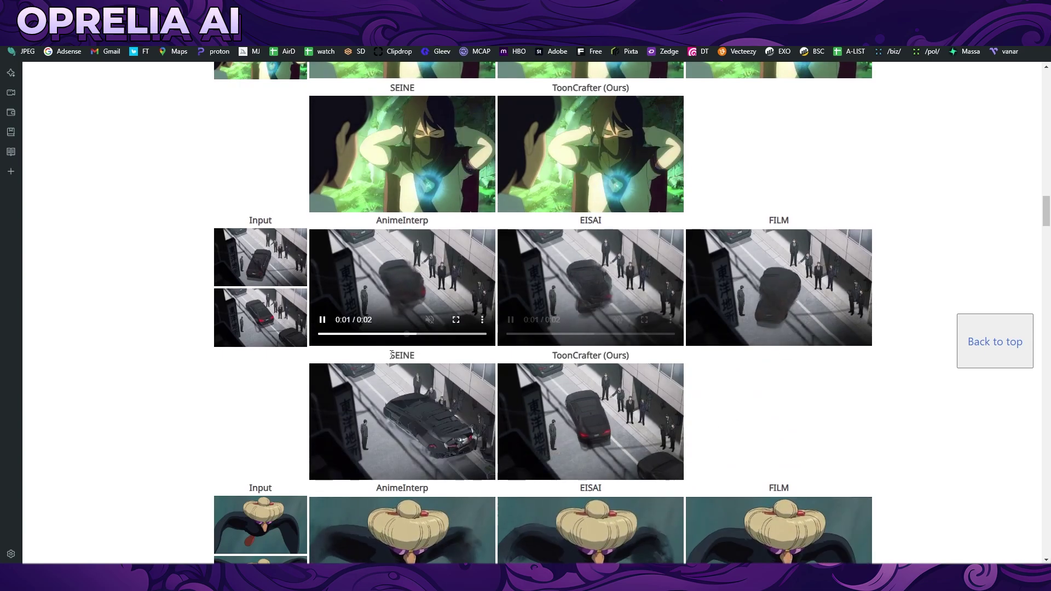
scroll(476, 334, "down", 2)
scroll(476, 334, "down", 10)
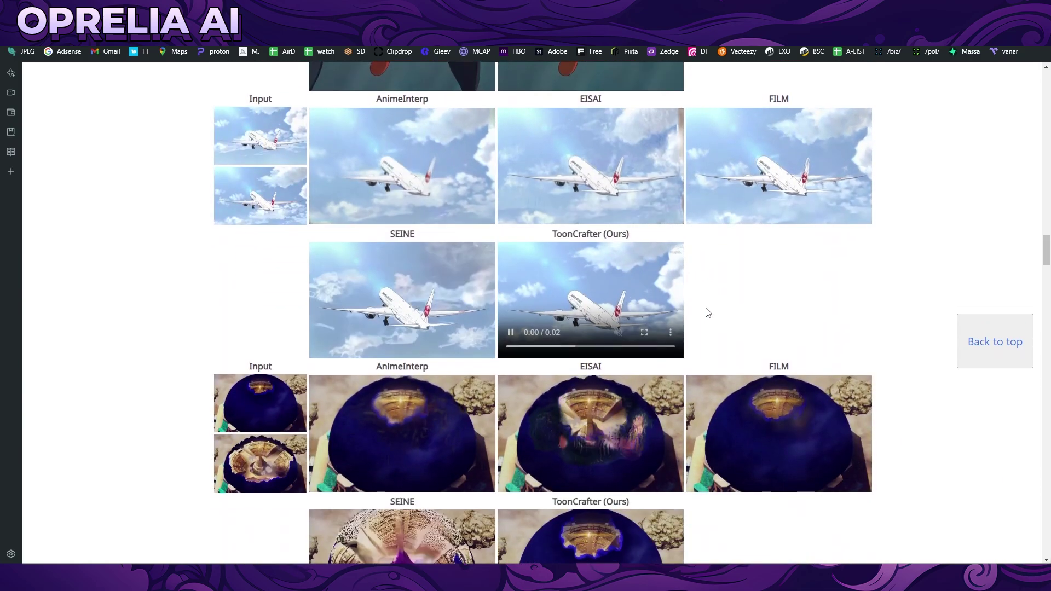
scroll(703, 309, "down", 3)
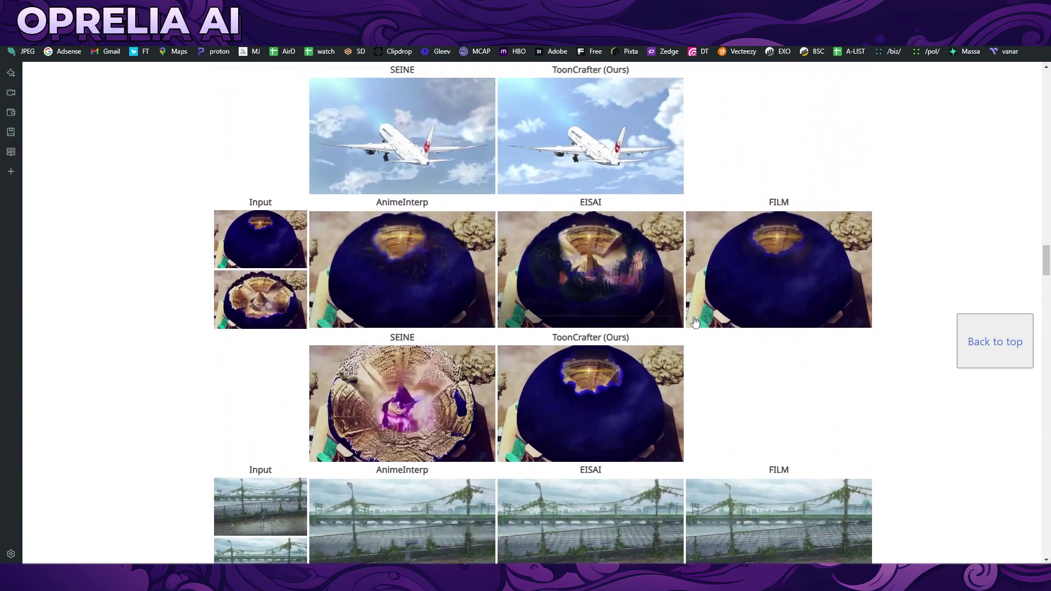
scroll(624, 366, "down", 1)
scroll(624, 366, "down", 10)
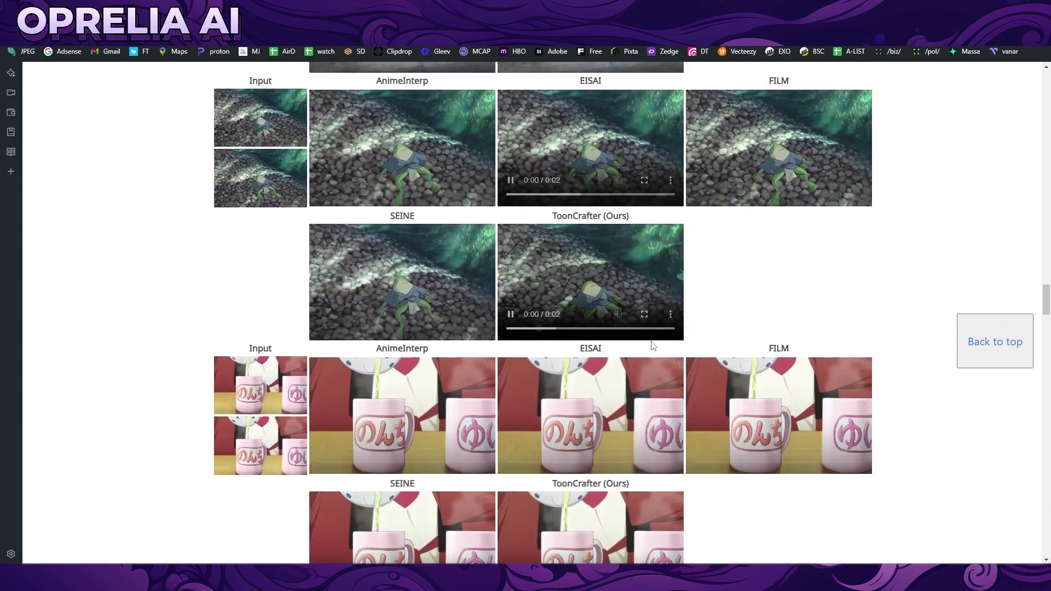
scroll(751, 301, "down", 5)
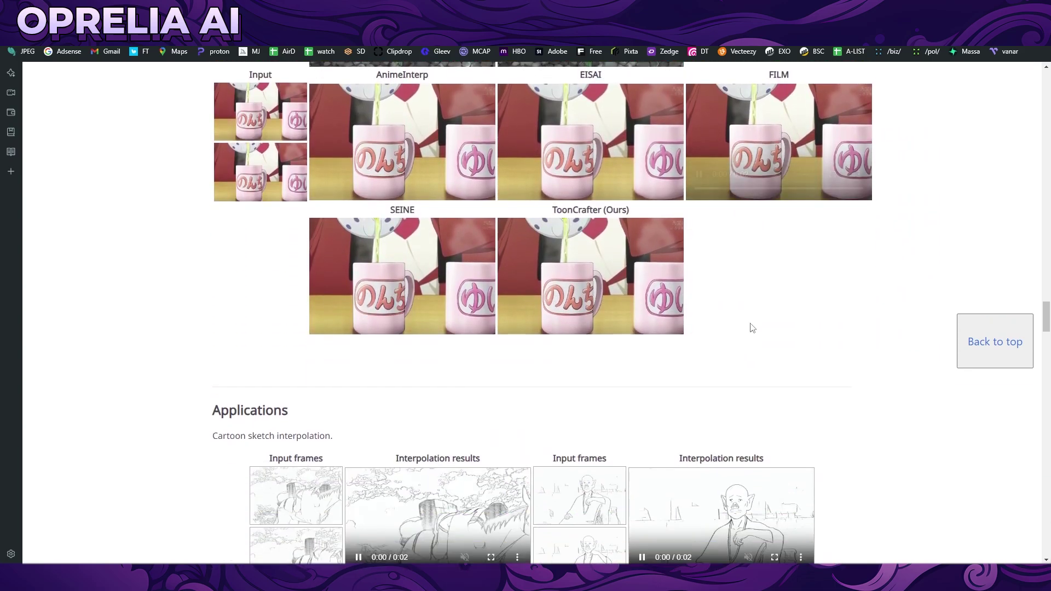
- Scroll past the sketch interpolation and reference-based colorization grids to 'Sparse-sketch-guided generation'
scroll(753, 327, "down", 4)
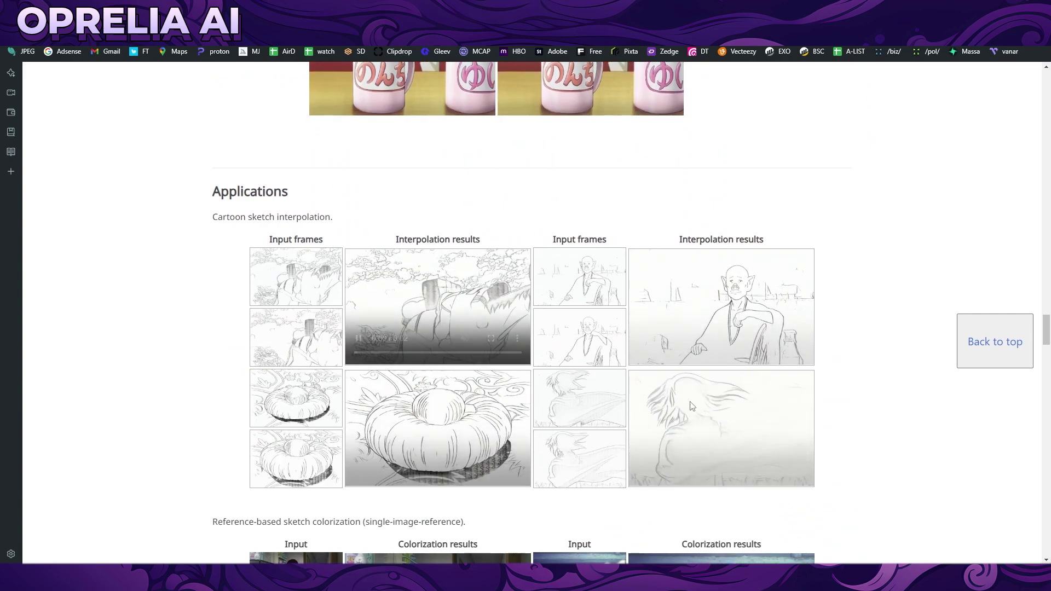
scroll(721, 391, "down", 6)
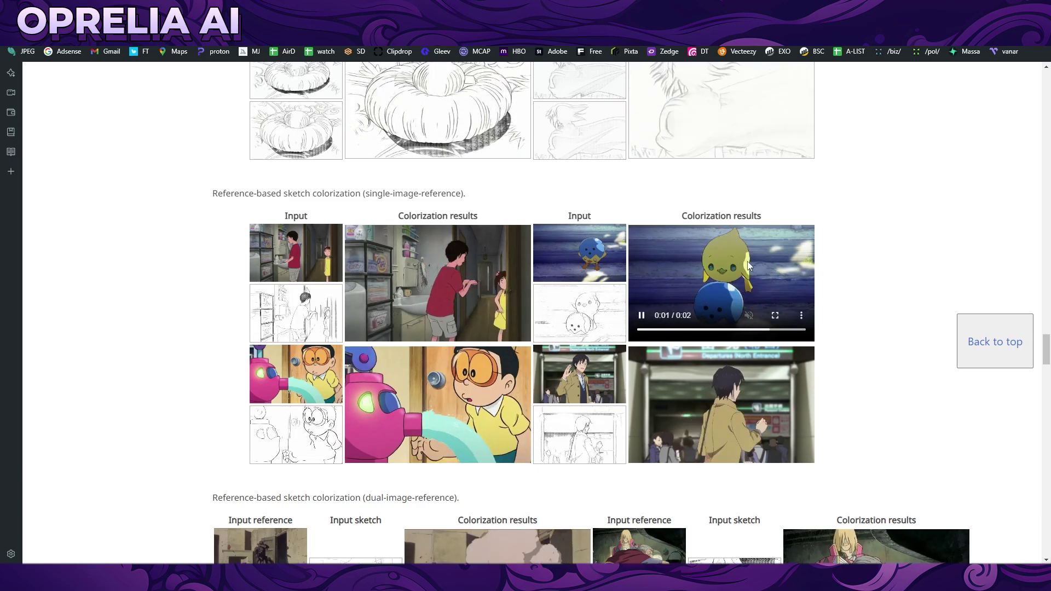
scroll(714, 287, "down", 2)
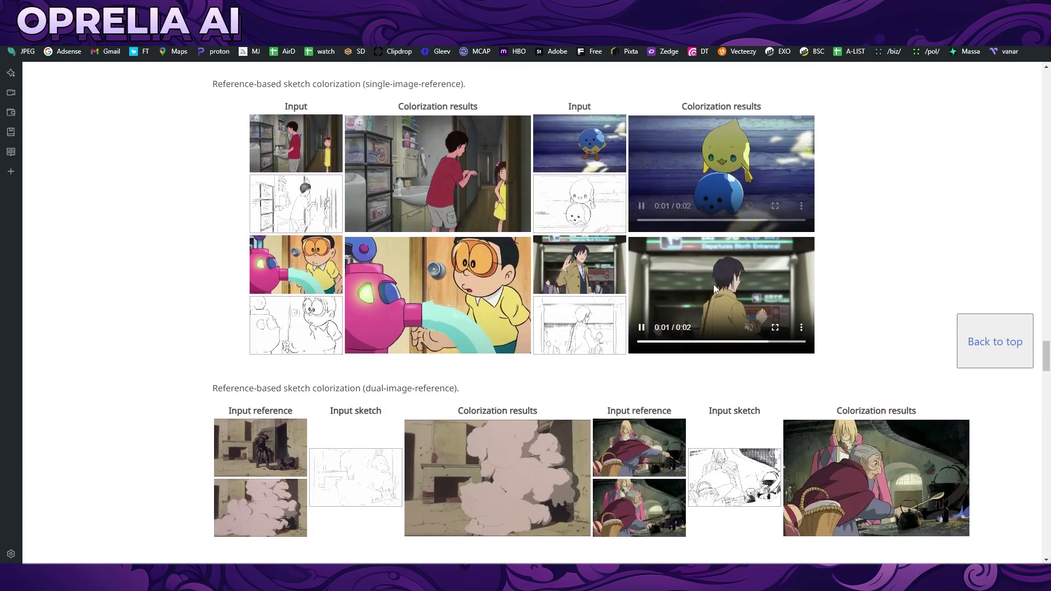
scroll(717, 274, "down", 5)
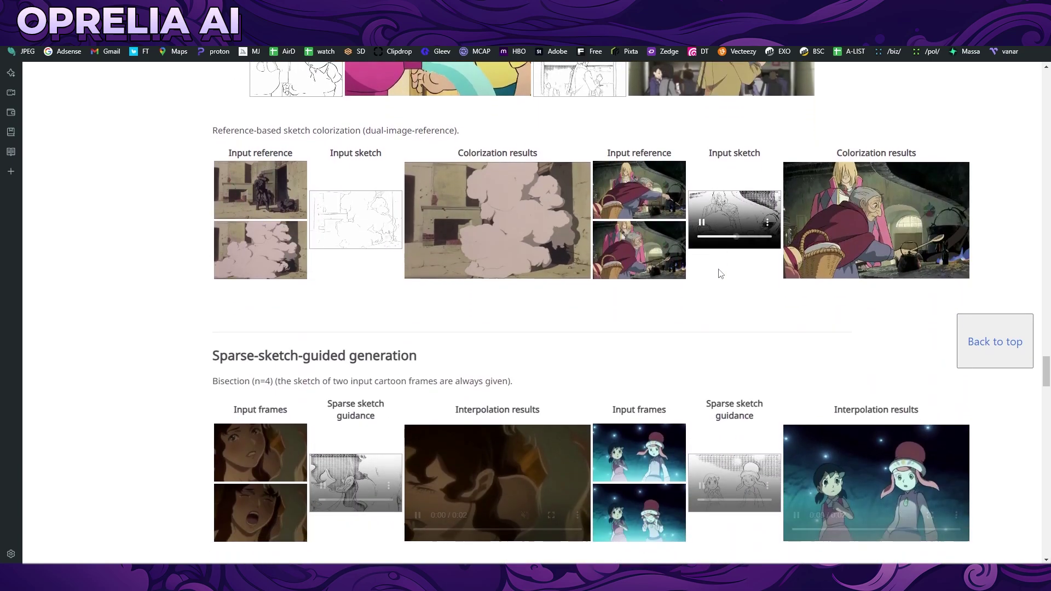
- Scroll past the Bisection n=3, 2, 1 and Random rows to the Ablation study
scroll(720, 274, "down", 1)
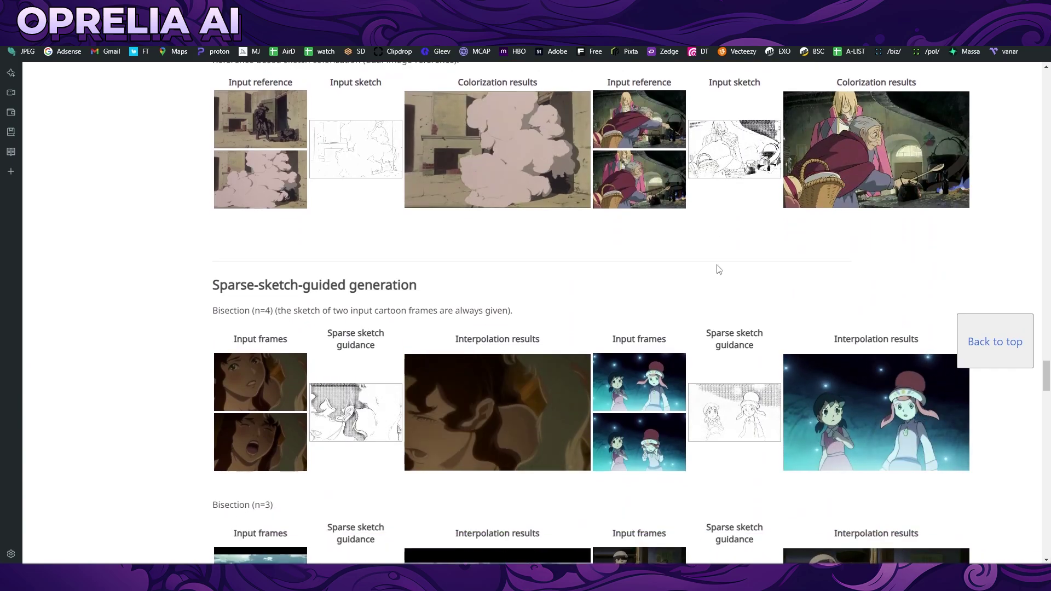
scroll(717, 267, "down", 1)
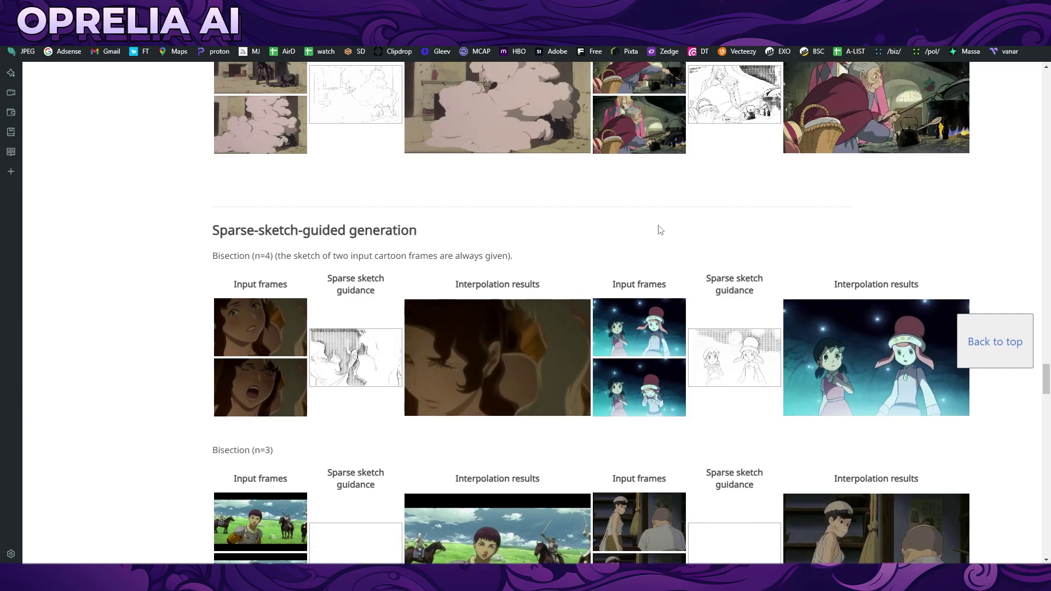
scroll(660, 229, "down", 3)
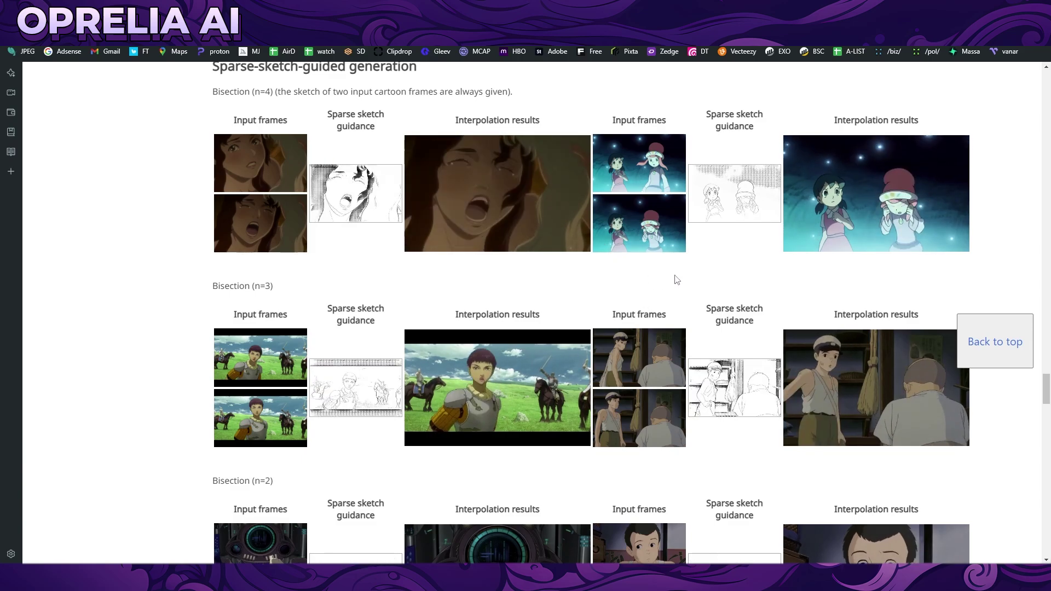
scroll(677, 279, "down", 2)
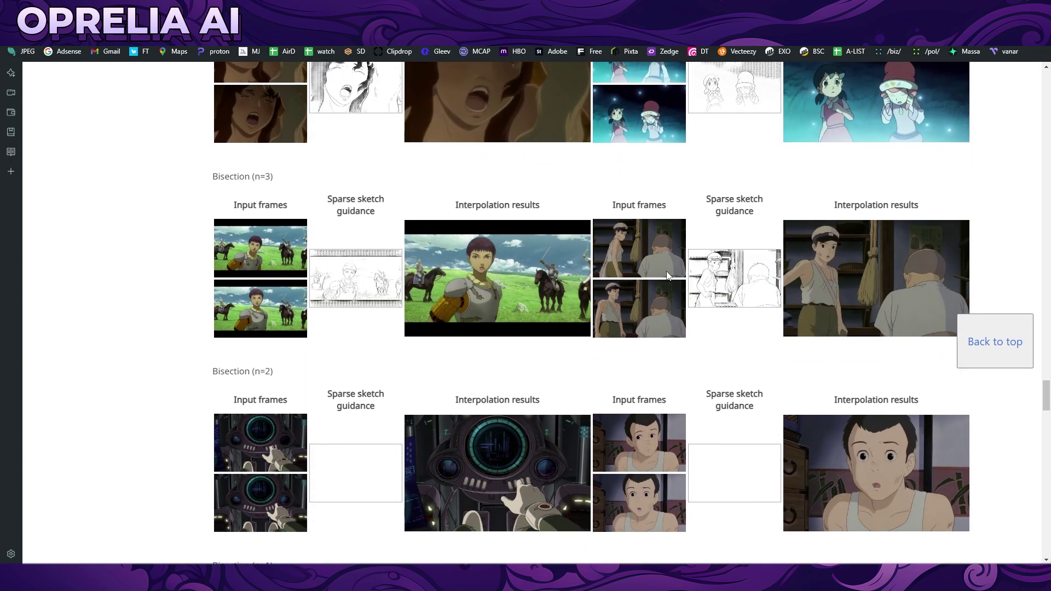
scroll(610, 301, "down", 1)
scroll(612, 301, "down", 7)
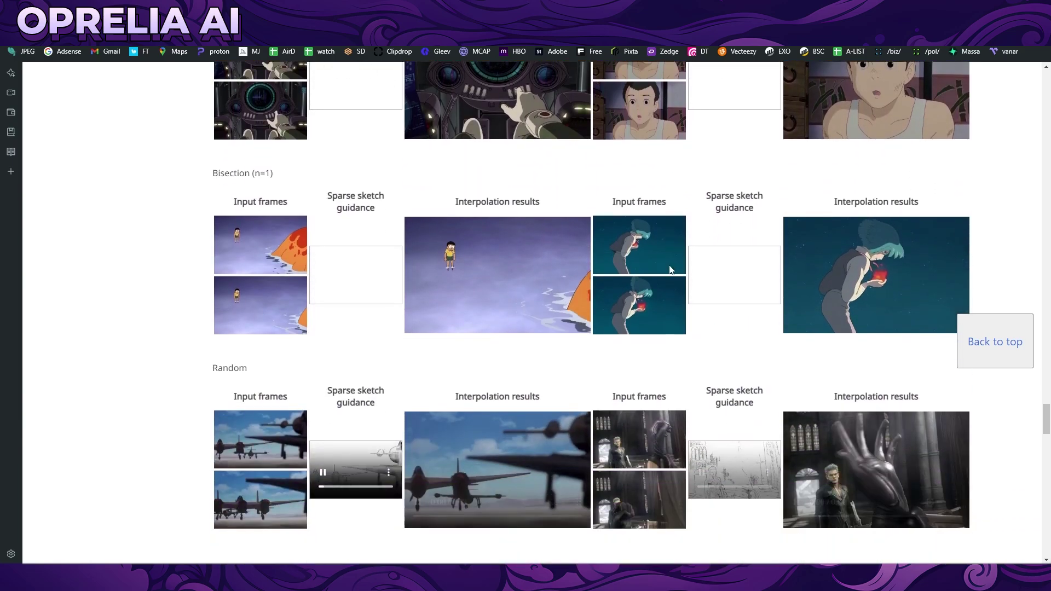
scroll(669, 265, "down", 3)
scroll(678, 254, "down", 1)
- Scroll through the Ablation study and Limitations to the footer, then back up the page
scroll(679, 253, "down", 3)
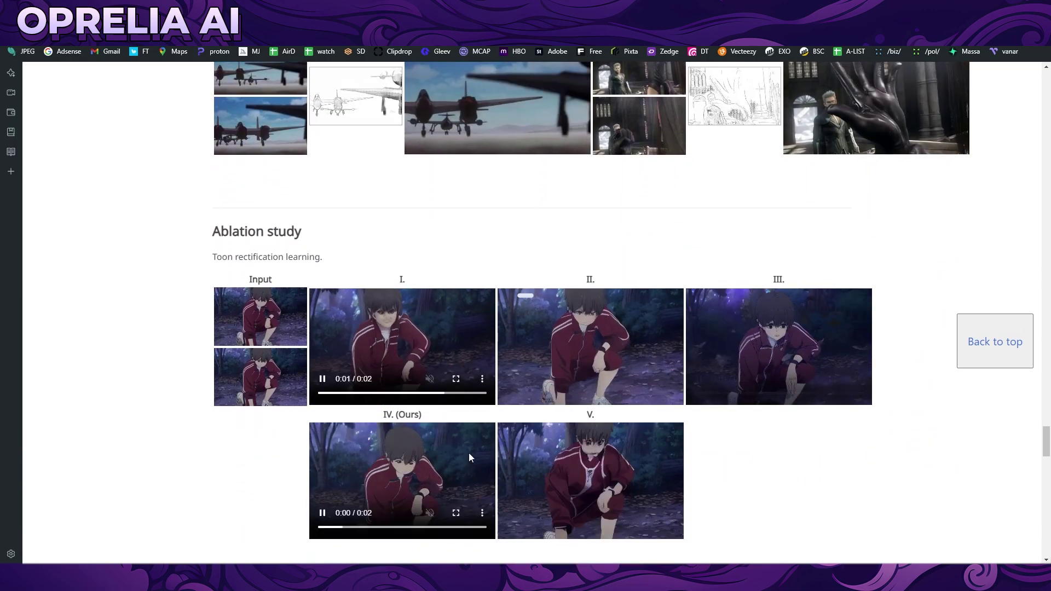
scroll(804, 450, "down", 4)
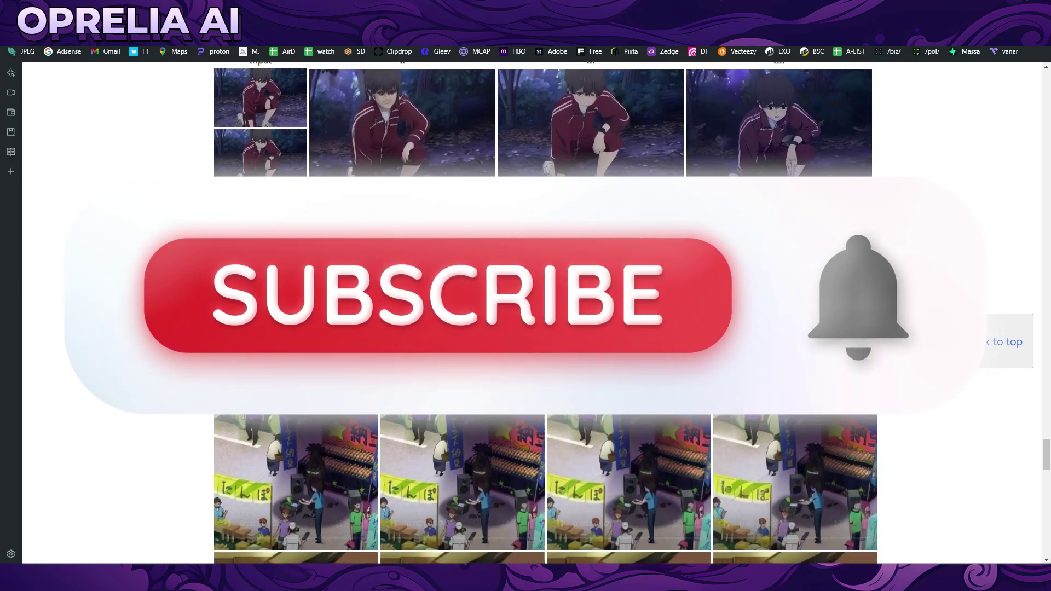
scroll(803, 451, "down", 3)
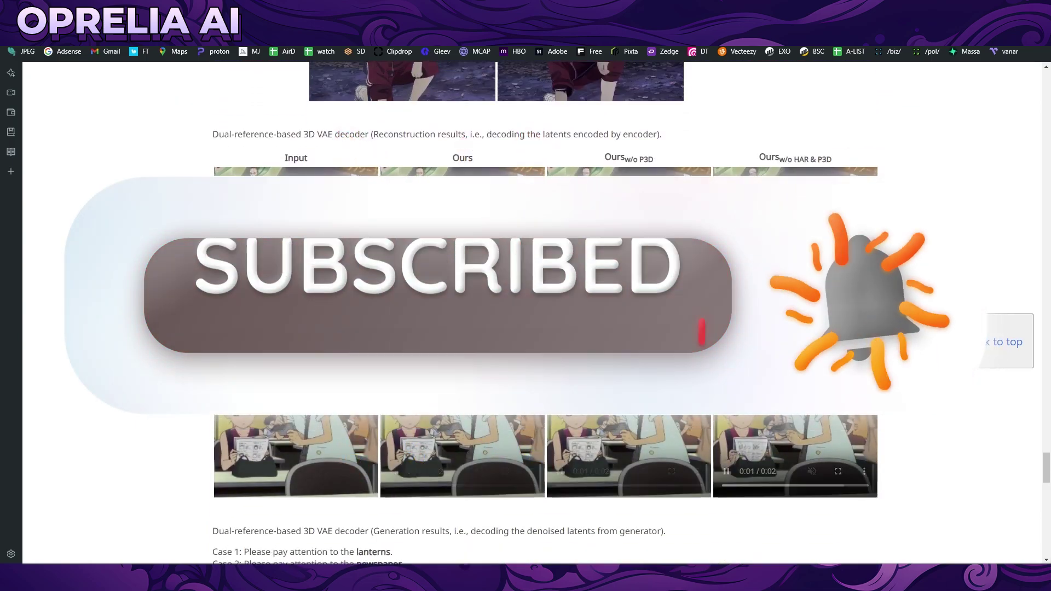
scroll(803, 451, "down", 12)
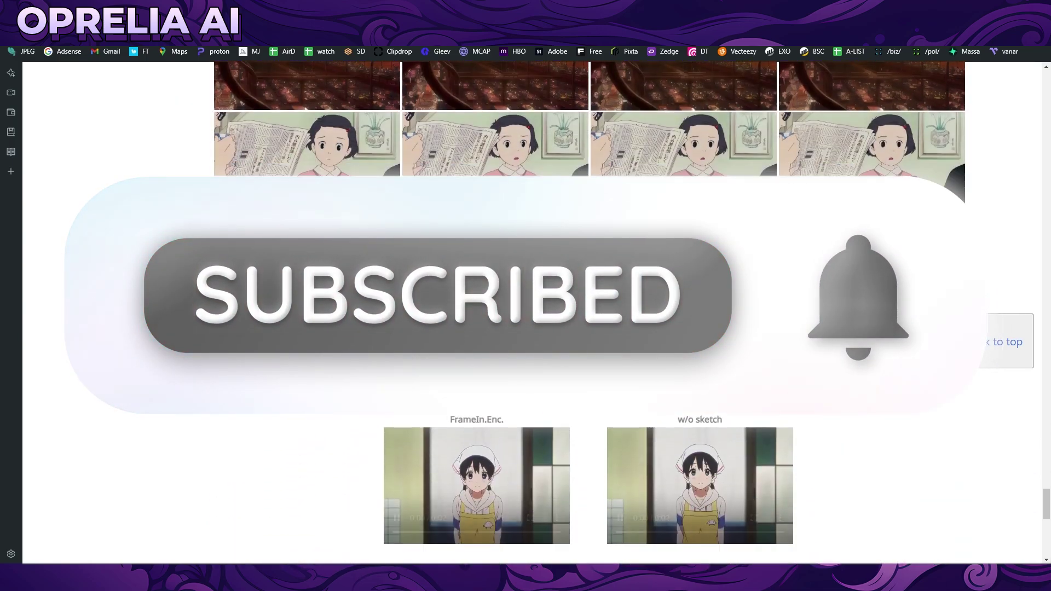
scroll(628, 448, "down", 8)
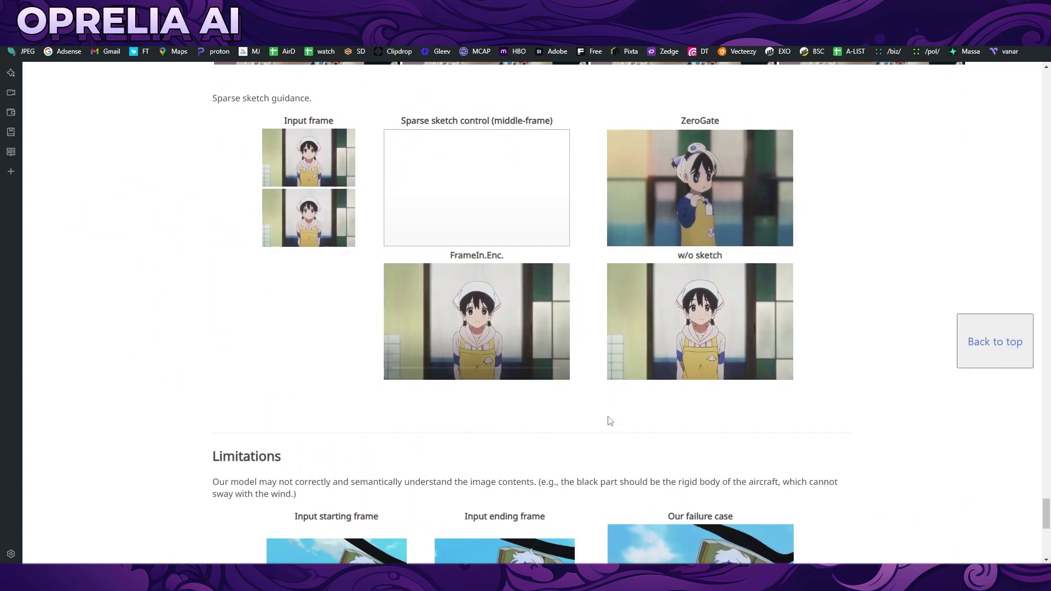
scroll(611, 420, "down", 6)
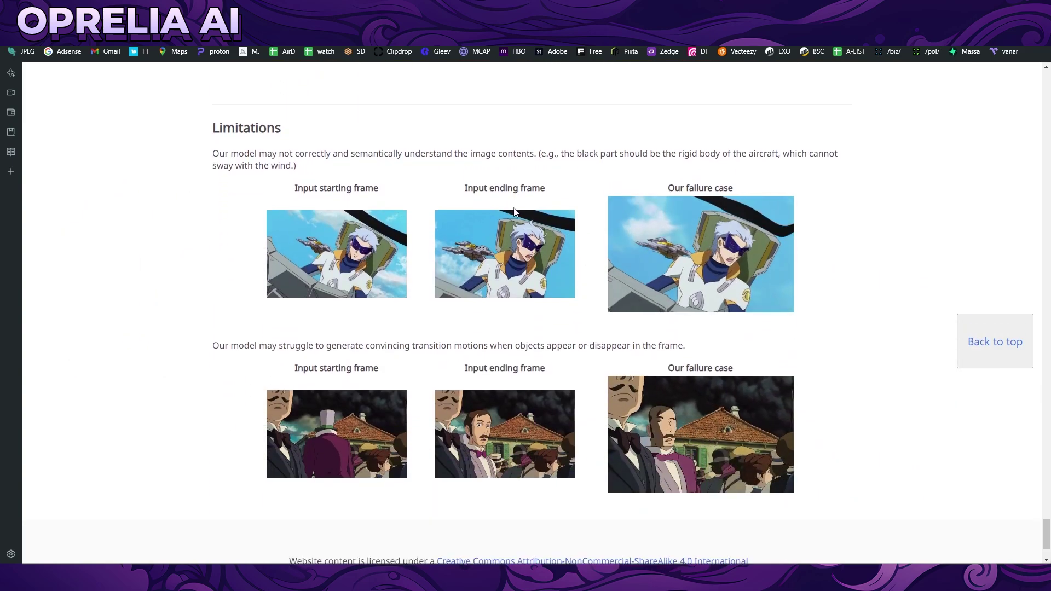
mouse_move(708, 221)
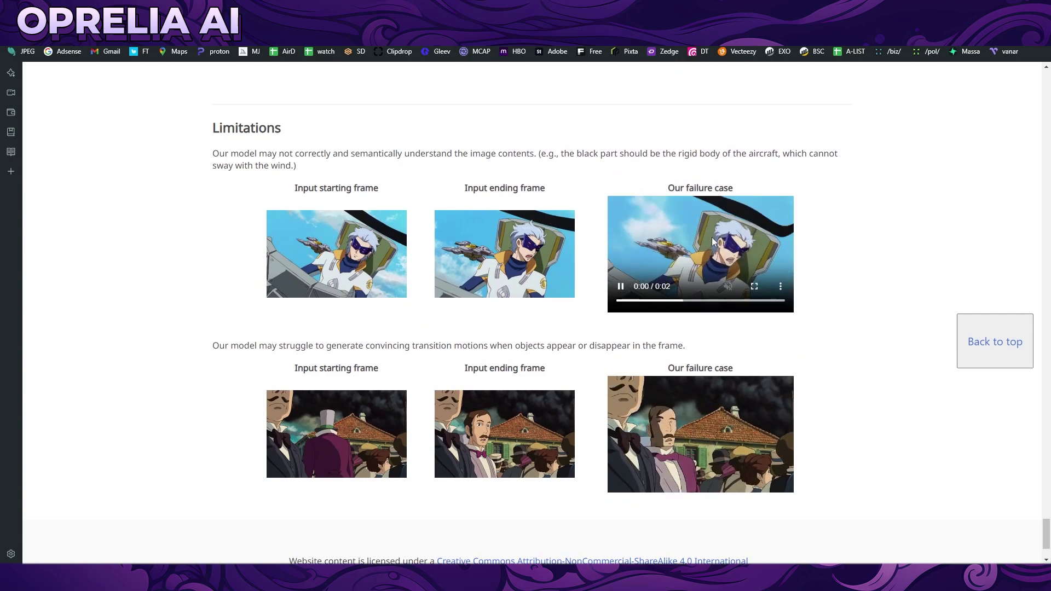
scroll(699, 340, "down", 2)
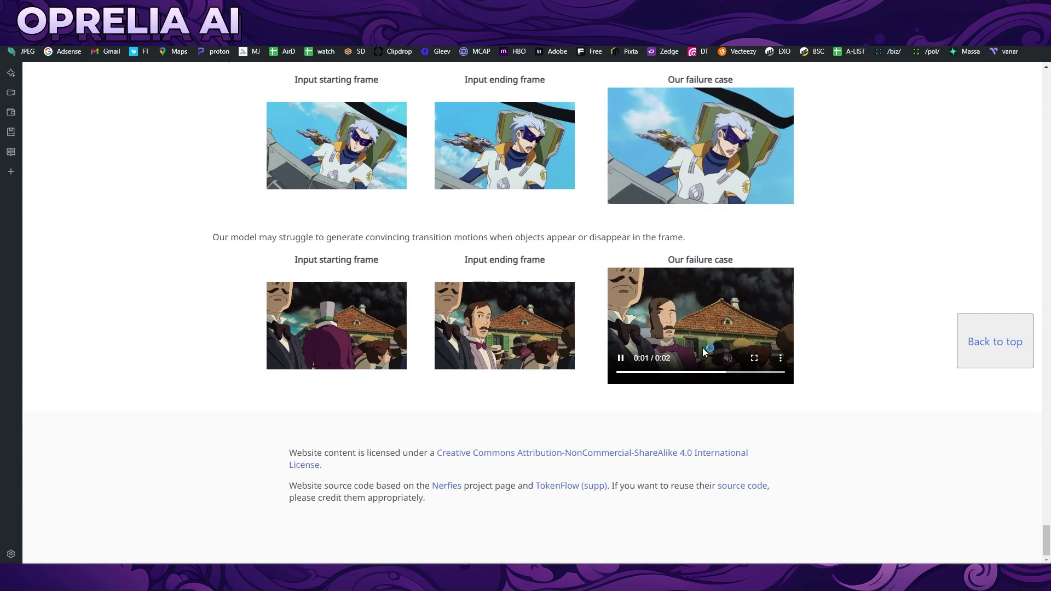
scroll(875, 420, "up", 15)
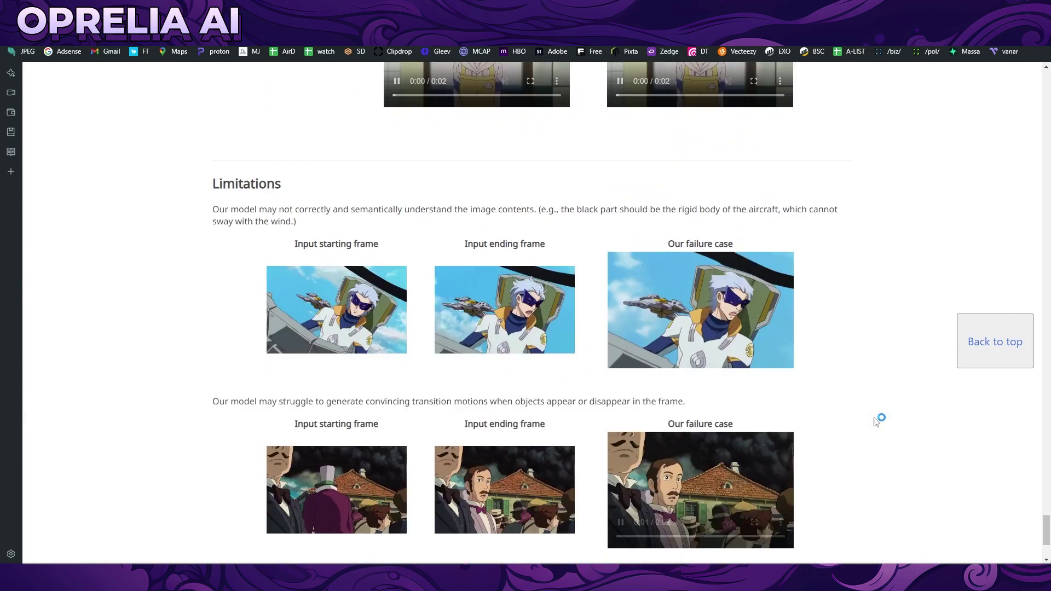
scroll(665, 173, "up", 10)
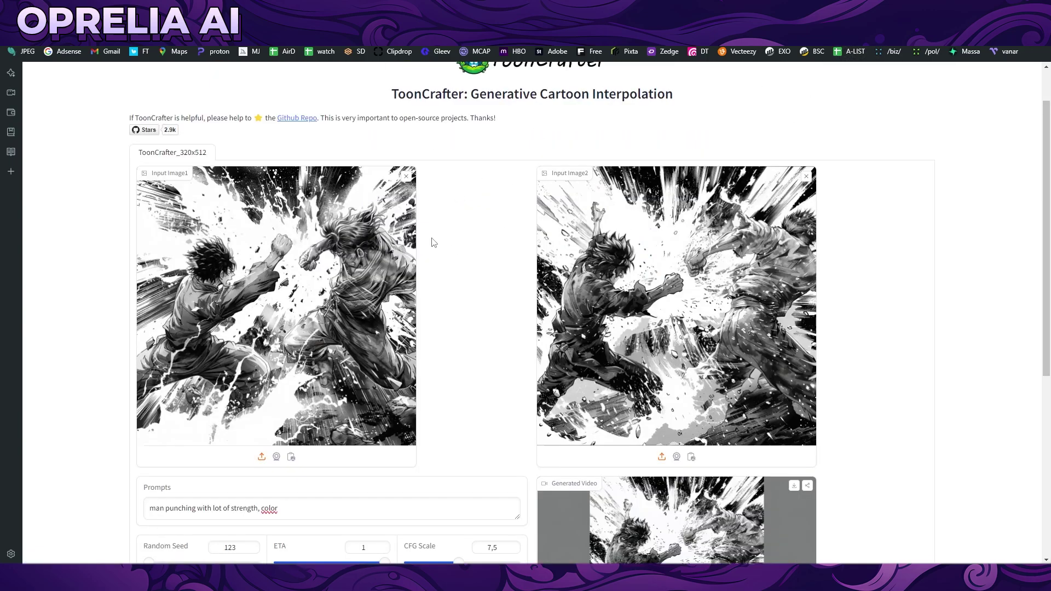
- Scroll from the Space title down to the fight prompt, sliders and 2-second Generated Video
scroll(445, 269, "up", 1)
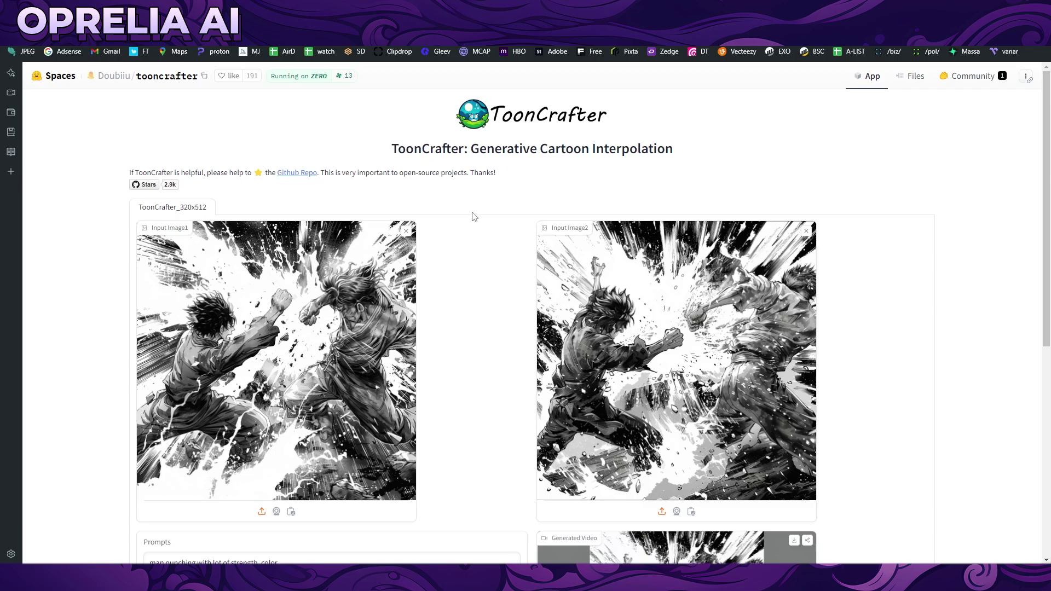
scroll(474, 217, "down", 5)
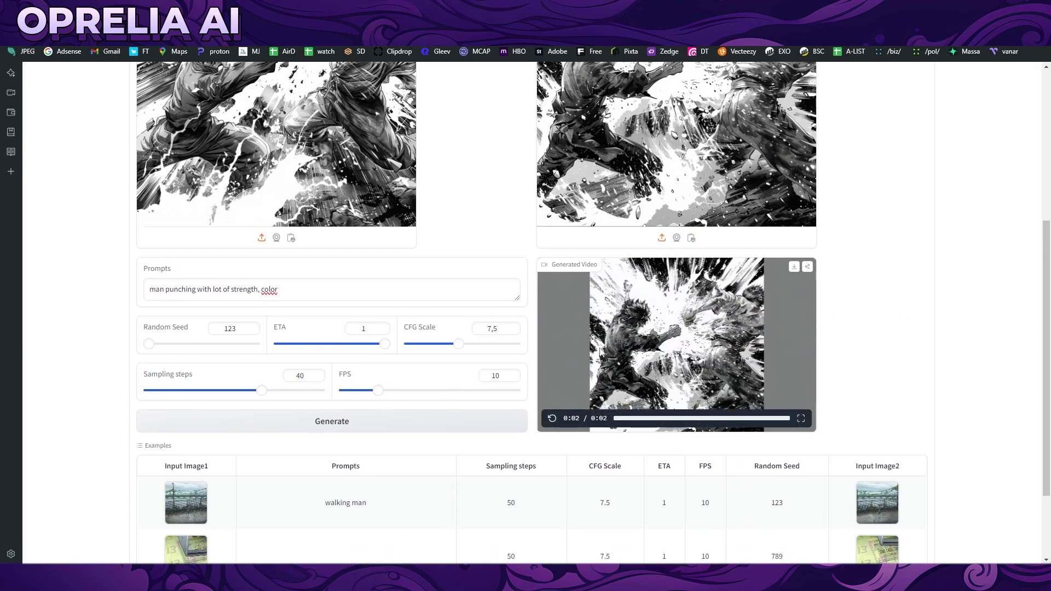
scroll(562, 219, "up", 2)
scroll(405, 205, "up", 2)
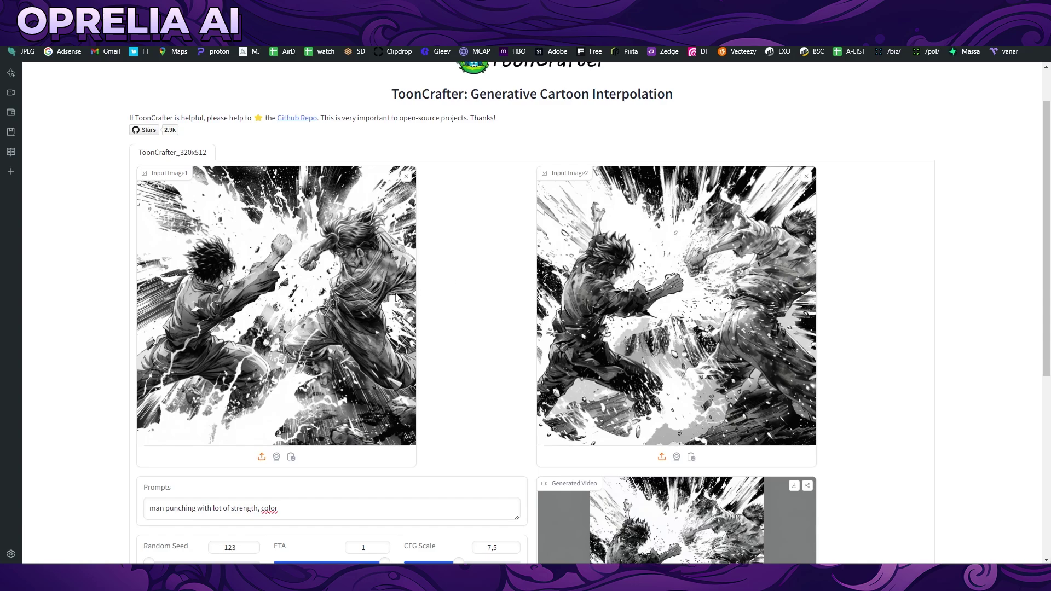
scroll(545, 306, "down", 3)
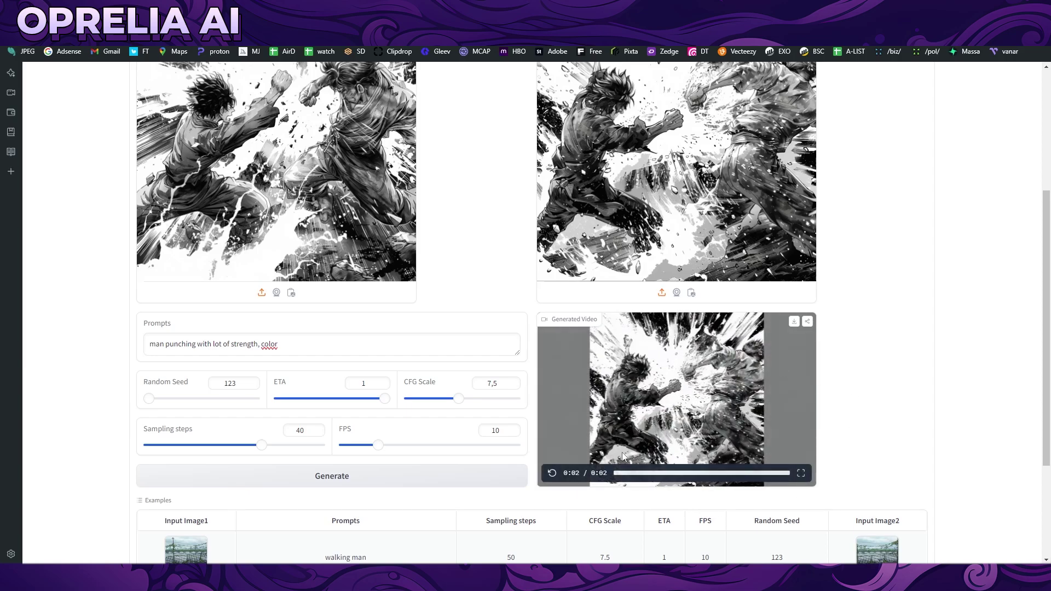
left_click(552, 475)
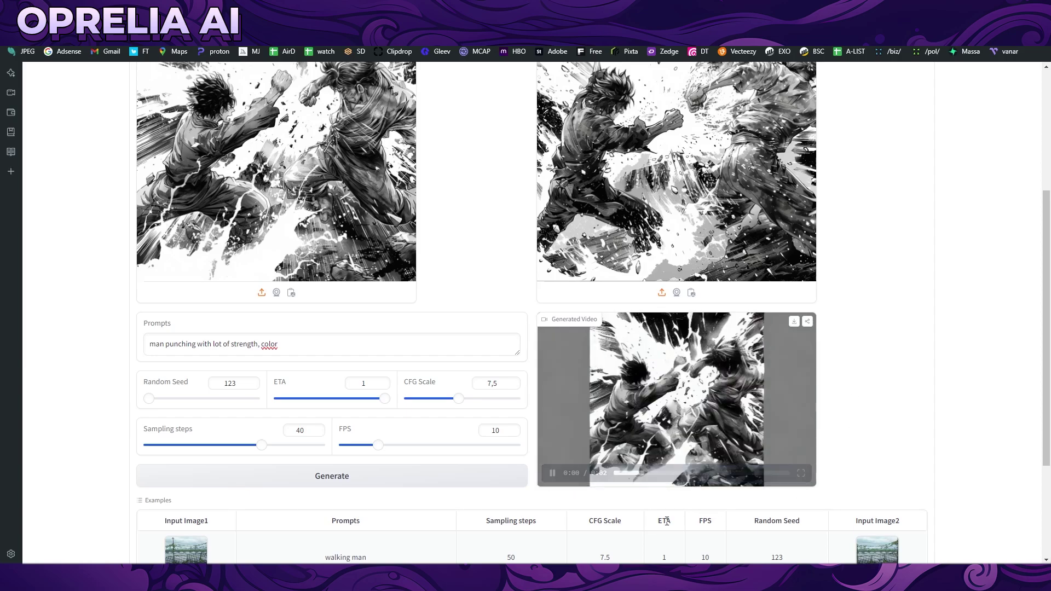
left_click(801, 473)
key("space")
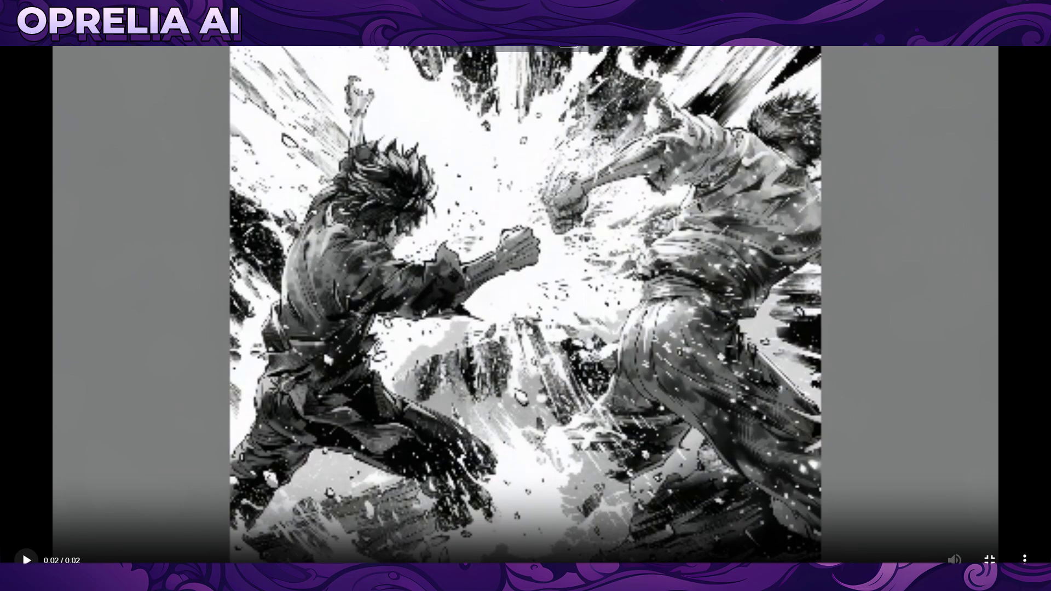
key("space")
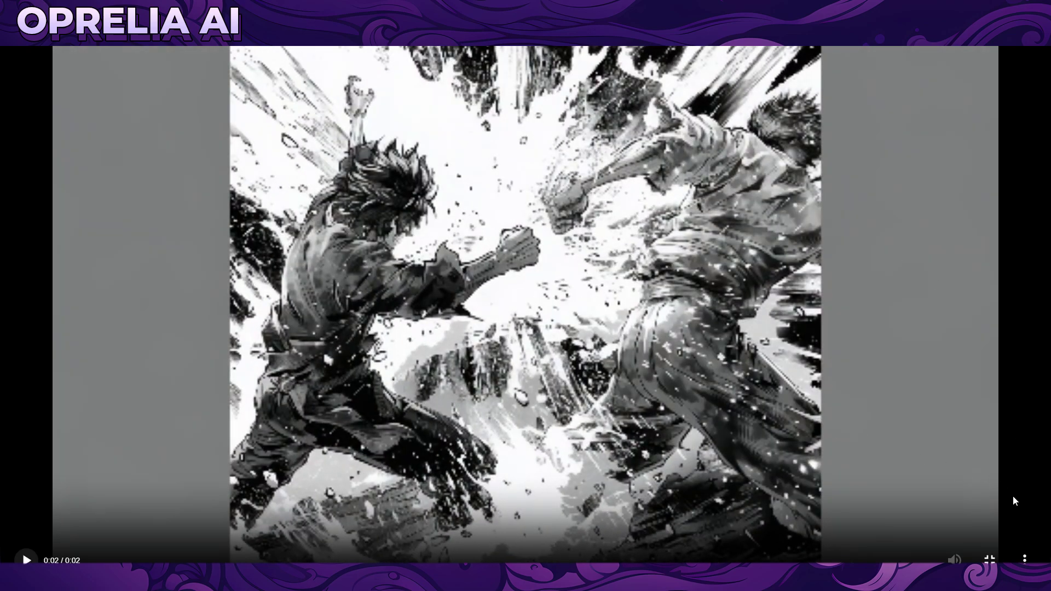
left_click(990, 558)
scroll(580, 399, "down", 3)
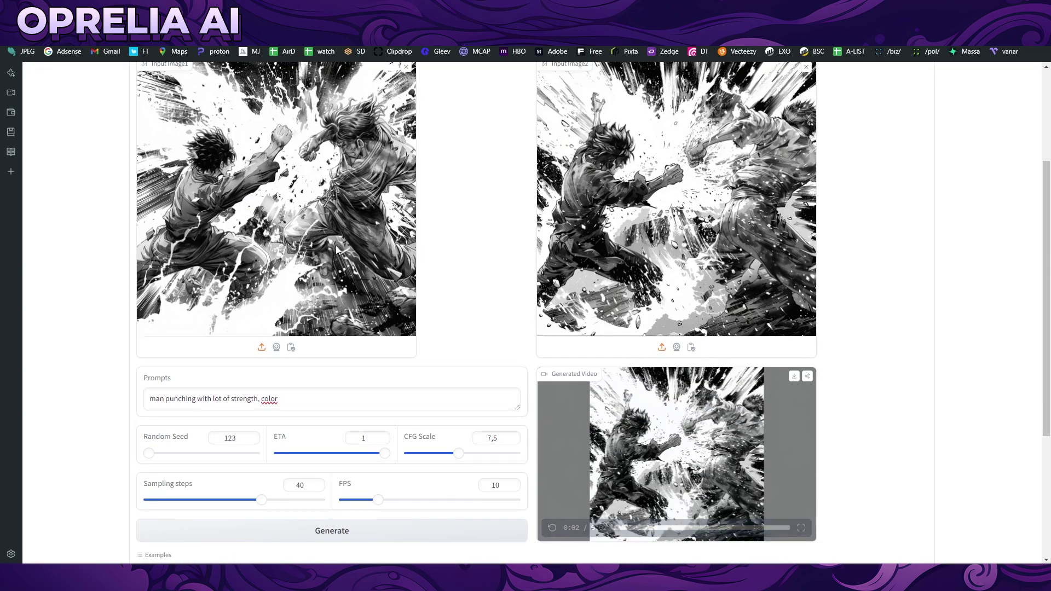
scroll(673, 315, "down", 2)
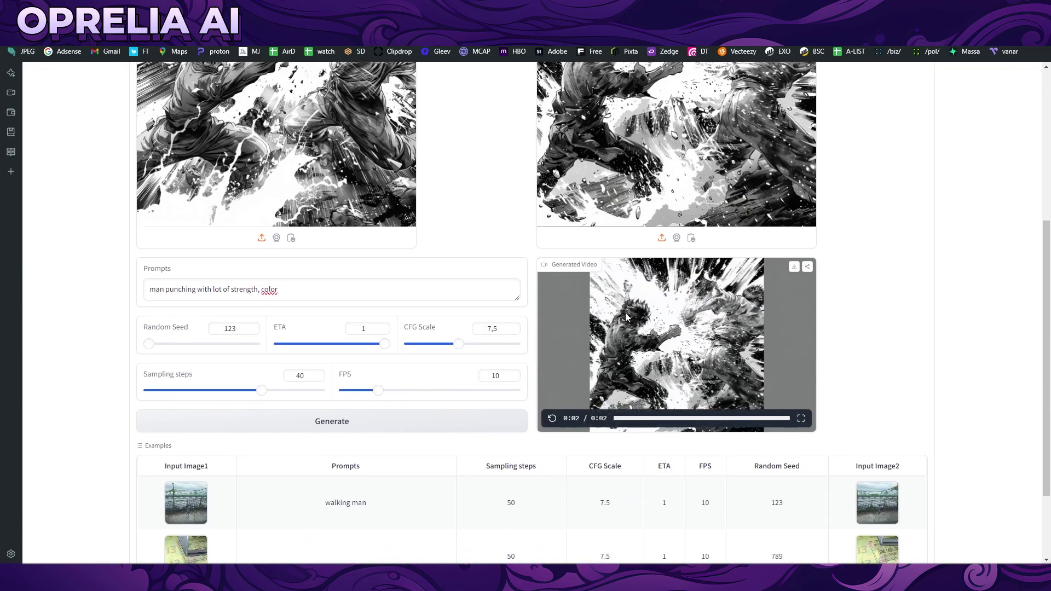
left_click(552, 426)
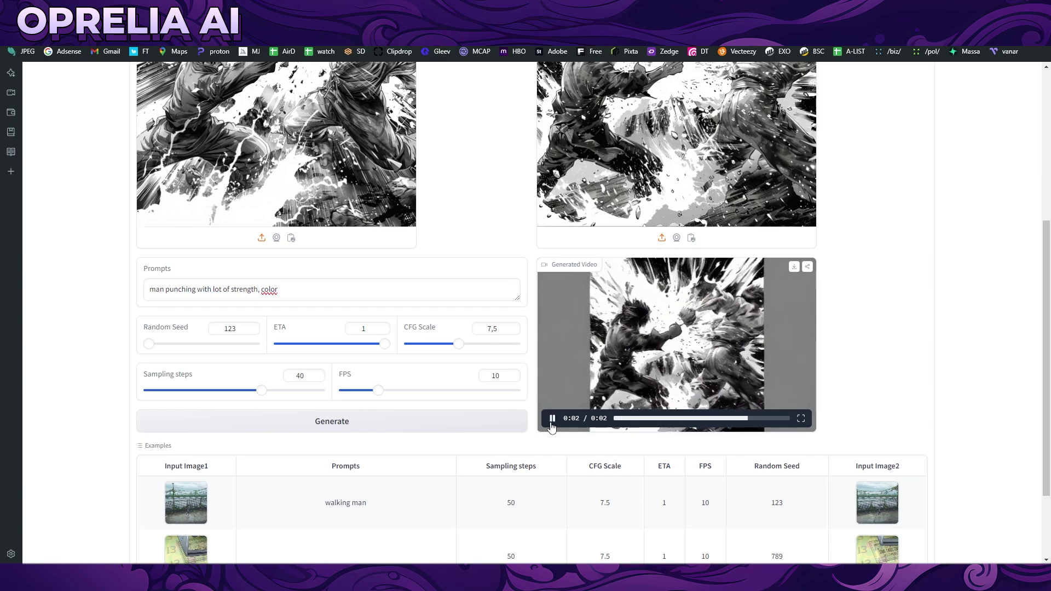
left_click(552, 426)
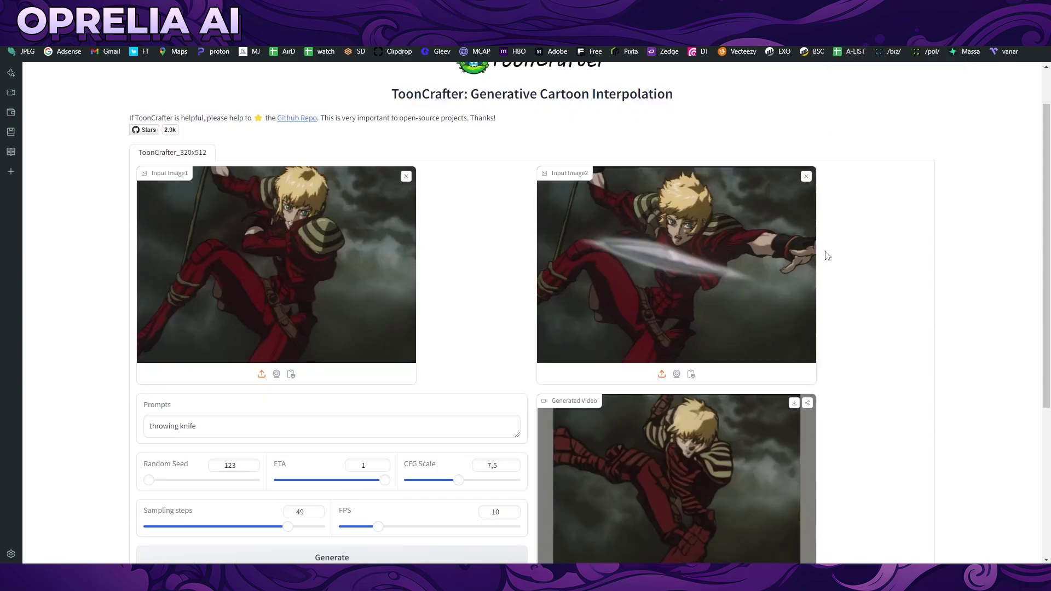
scroll(824, 254, "down", 1)
mouse_move(673, 386)
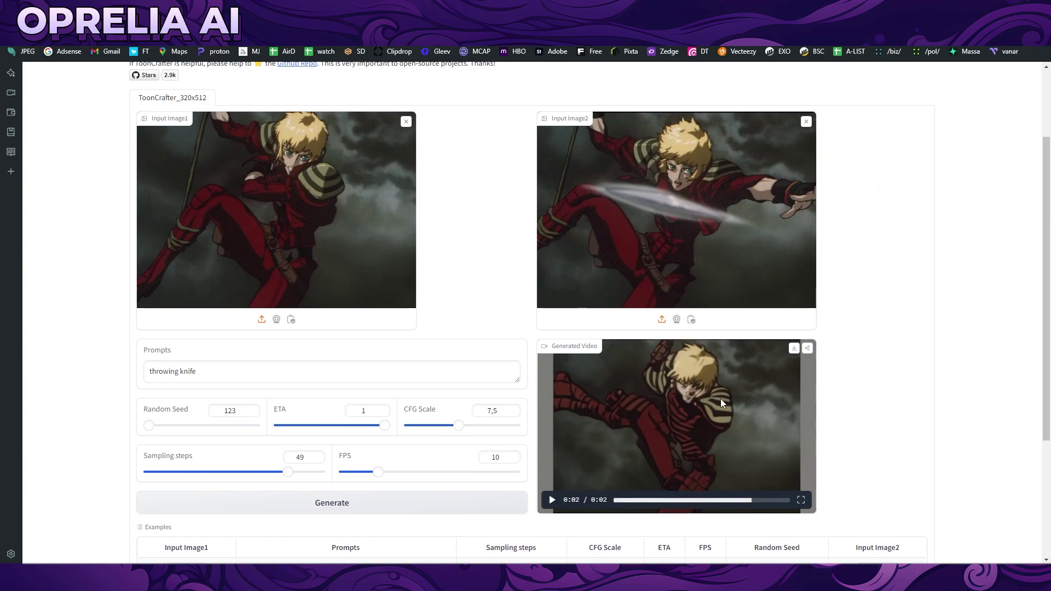
left_click(551, 501)
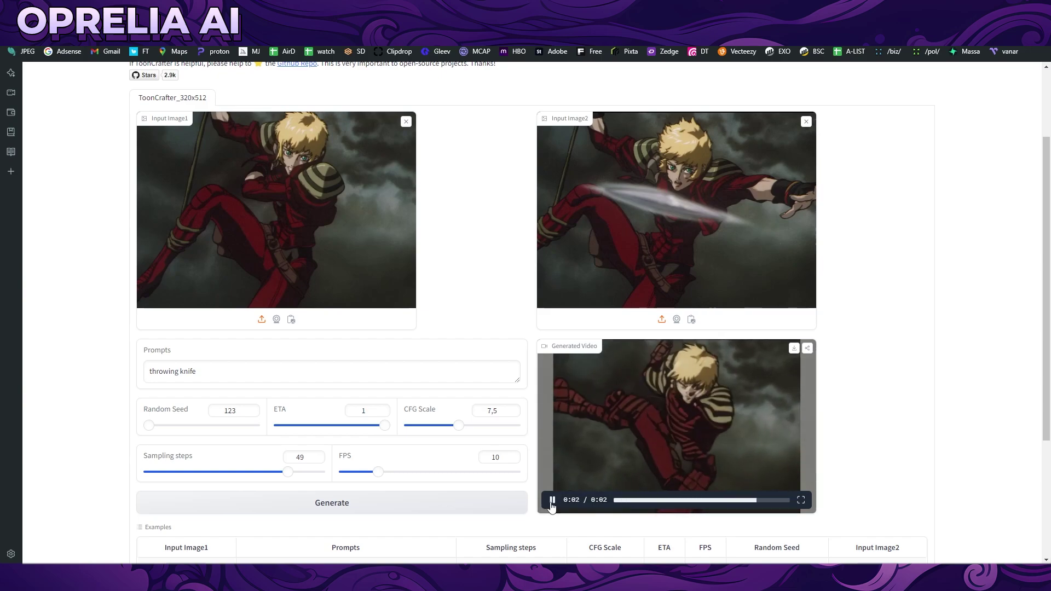
left_click(551, 502)
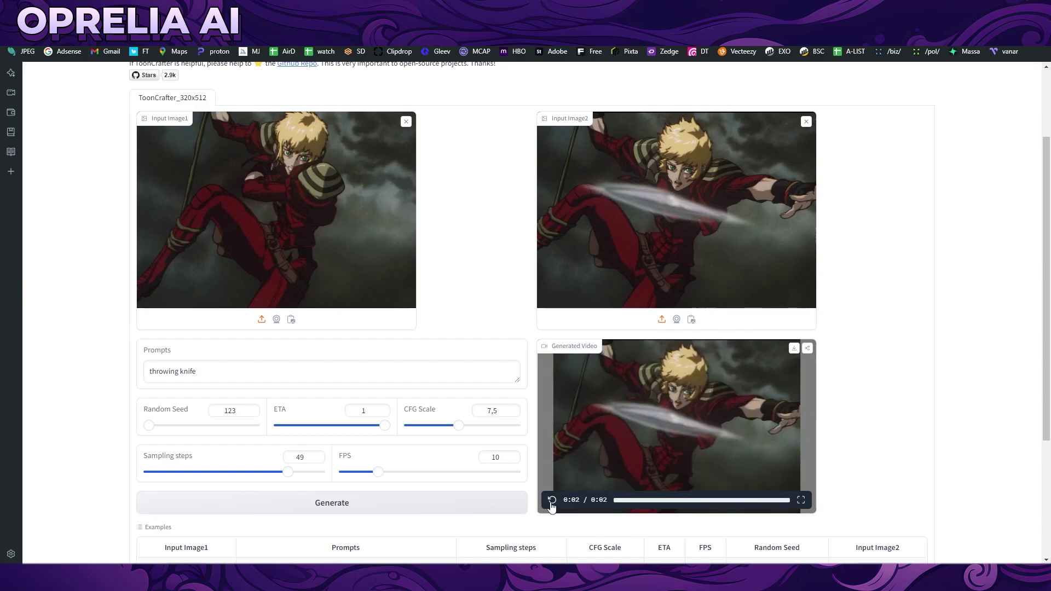
left_click(551, 501)
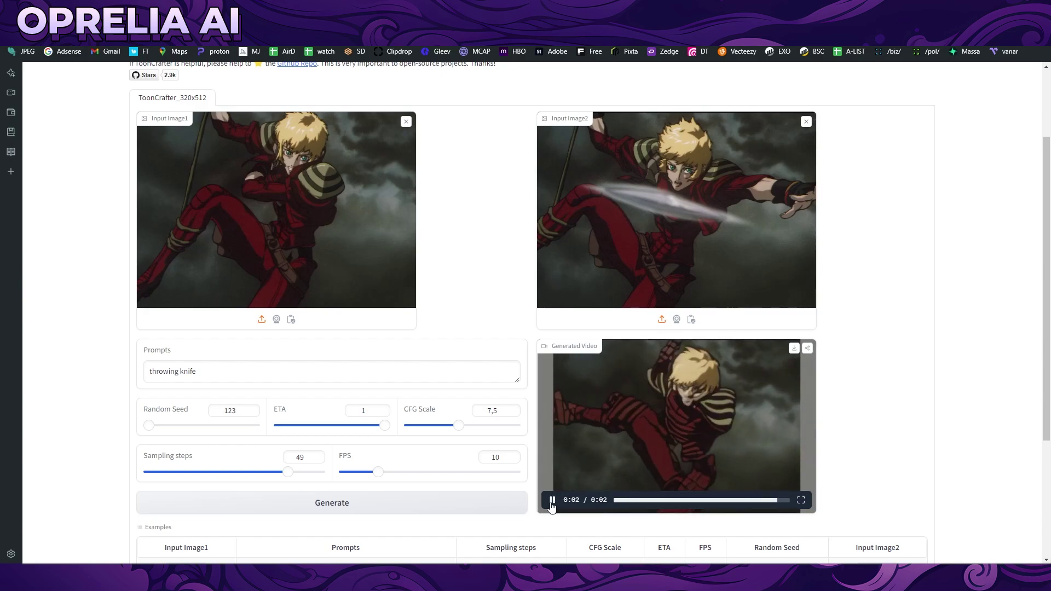
left_click(552, 502)
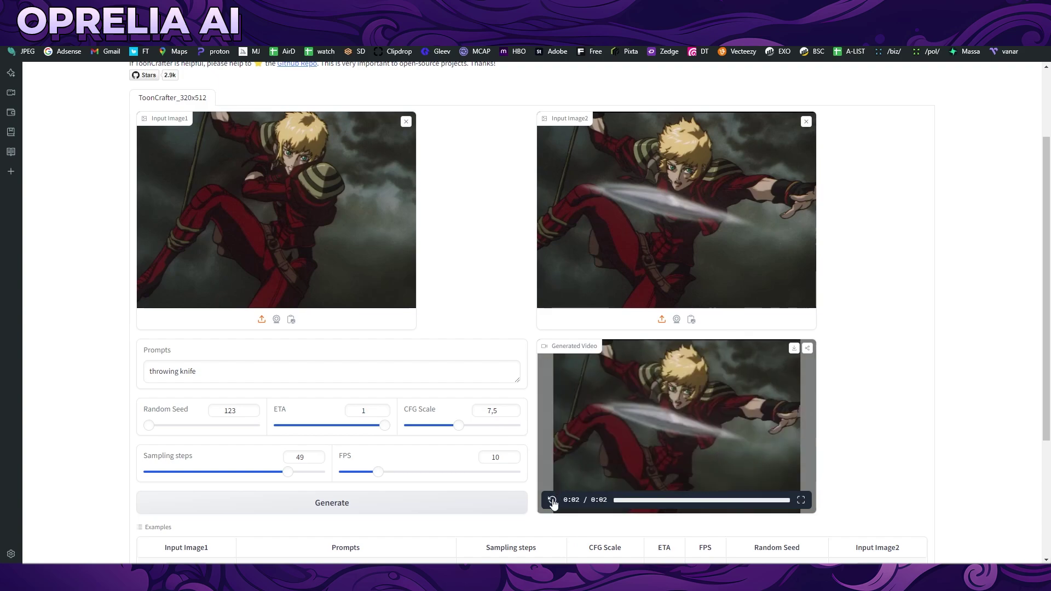
left_click(551, 502)
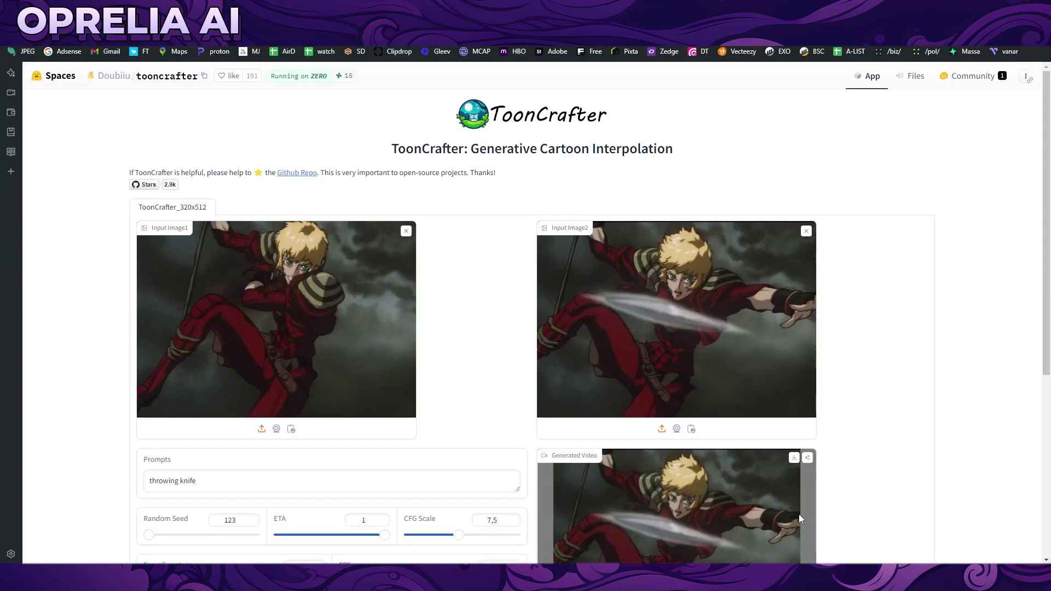
scroll(745, 442, "down", 2)
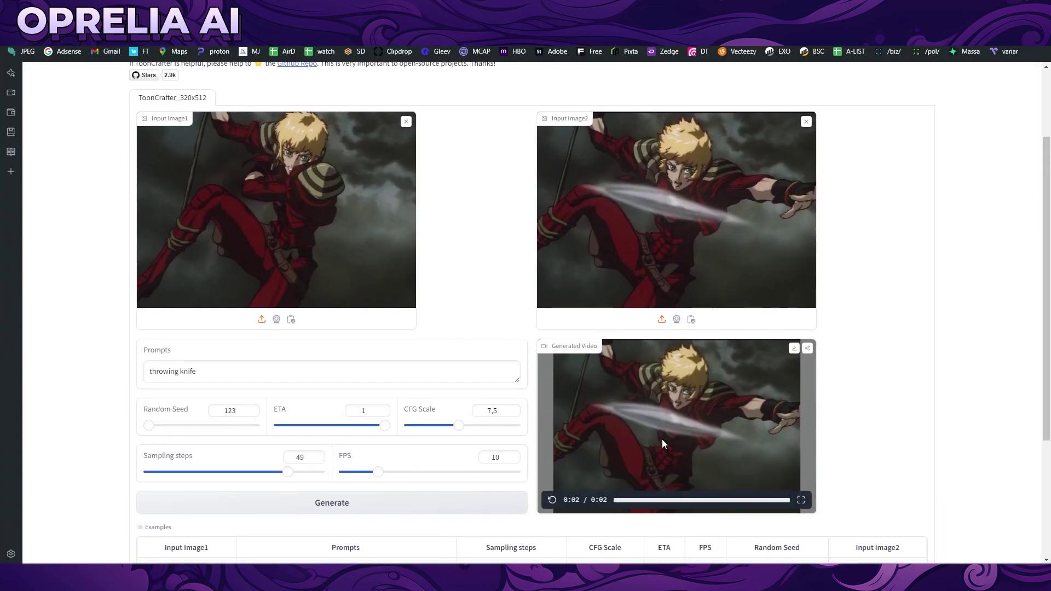
left_click(552, 501)
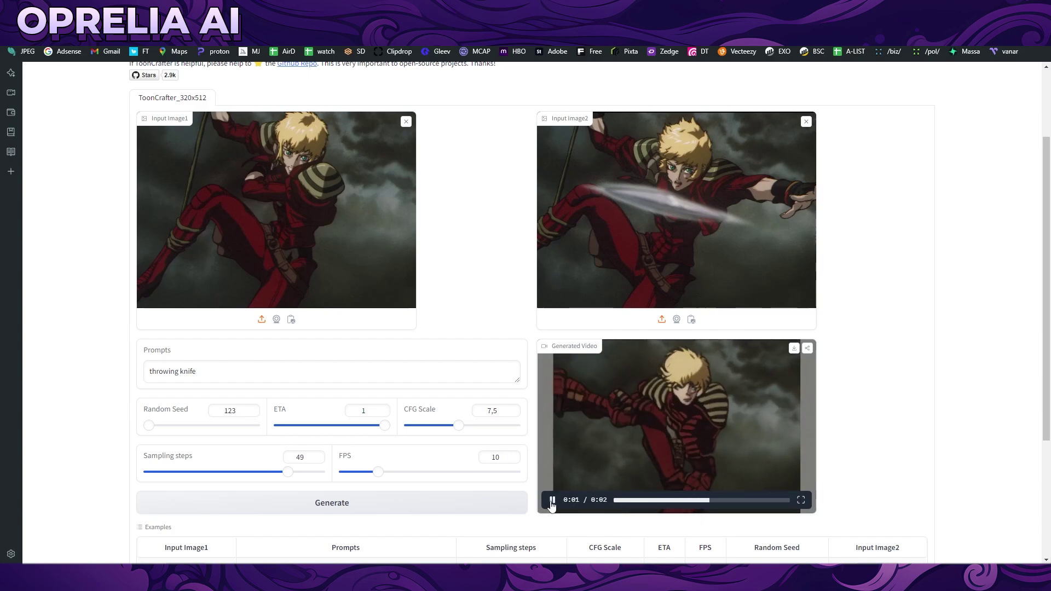
left_click(552, 502)
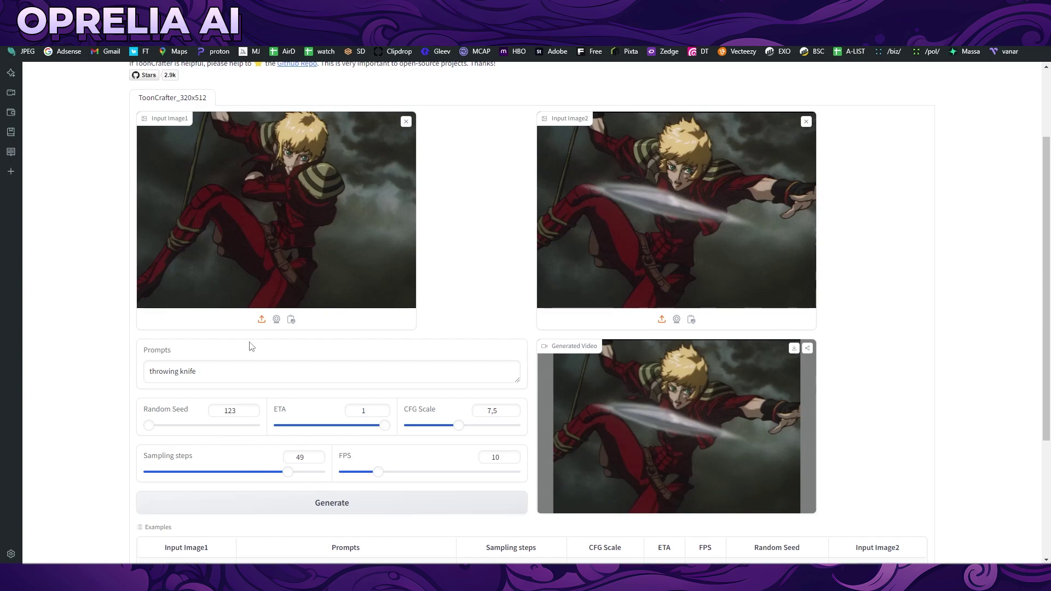
scroll(498, 289, "up", 2)
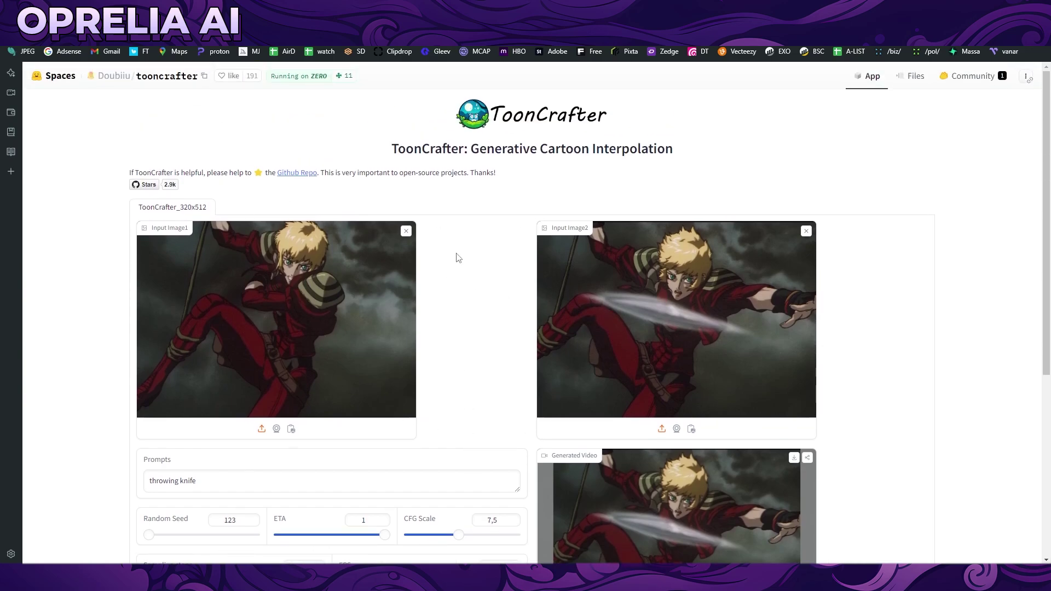
scroll(465, 381, "down", 3)
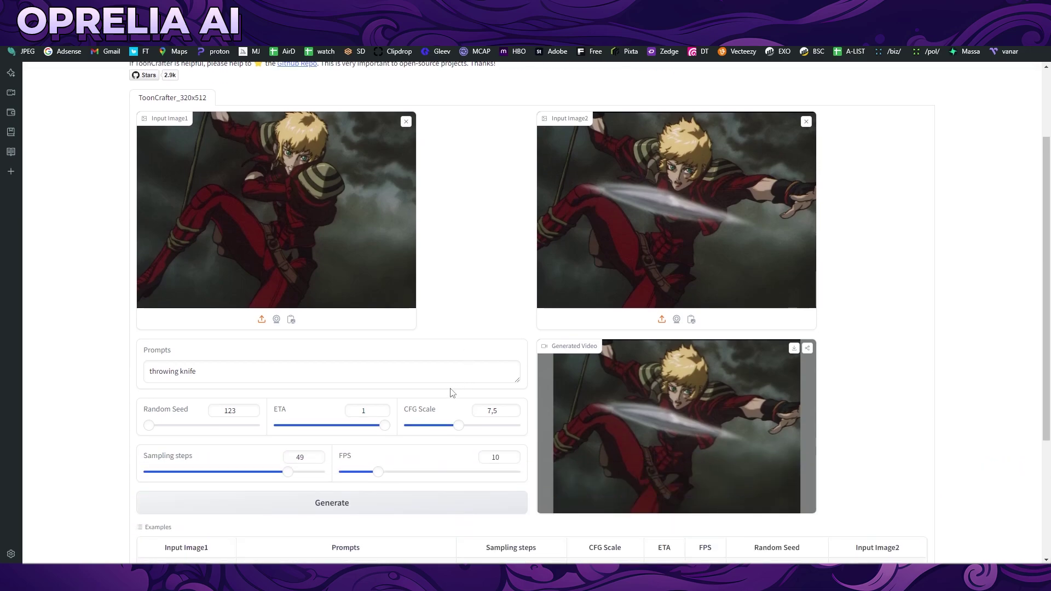
- Generate with 45 sampling steps, then after the error regenerate with 51 steps
left_click_drag(287, 418, 277, 424)
left_click(307, 452)
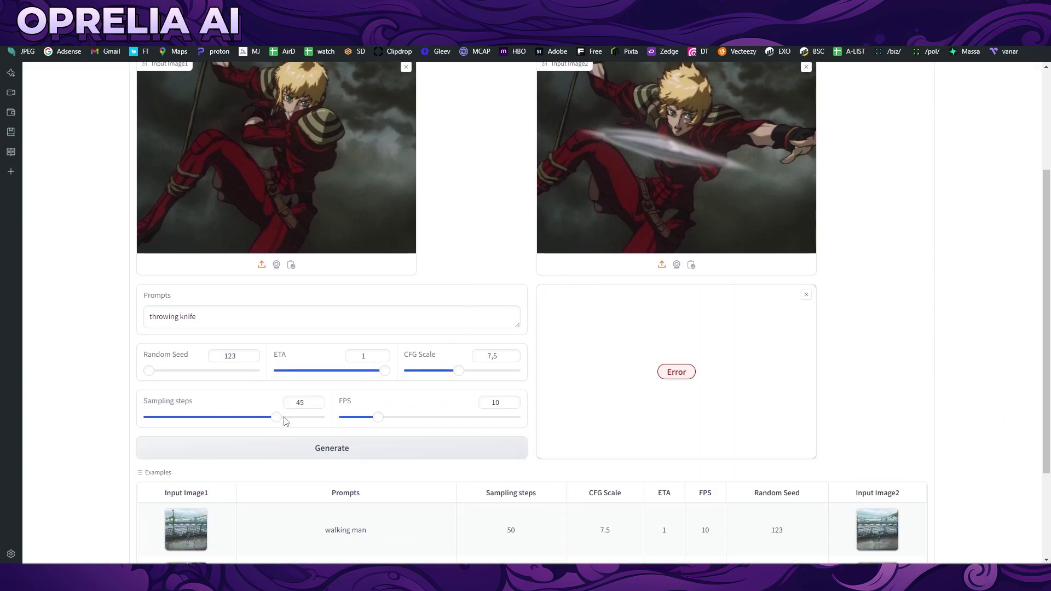
left_click_drag(278, 421, 294, 421)
left_click(422, 445)
- Scroll around the Space while the 51-step knife-throwing clip processes
scroll(416, 432, "up", 3)
scroll(455, 334, "down", 3)
scroll(603, 347, "up", 1)
scroll(676, 389, "up", 2)
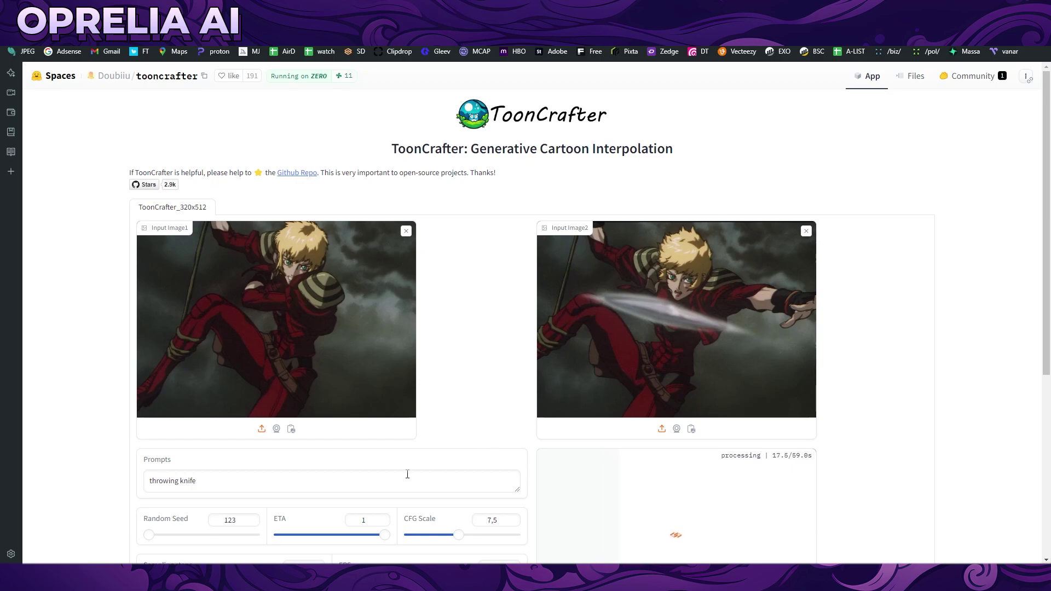
scroll(411, 474, "down", 2)
scroll(353, 461, "down", 1)
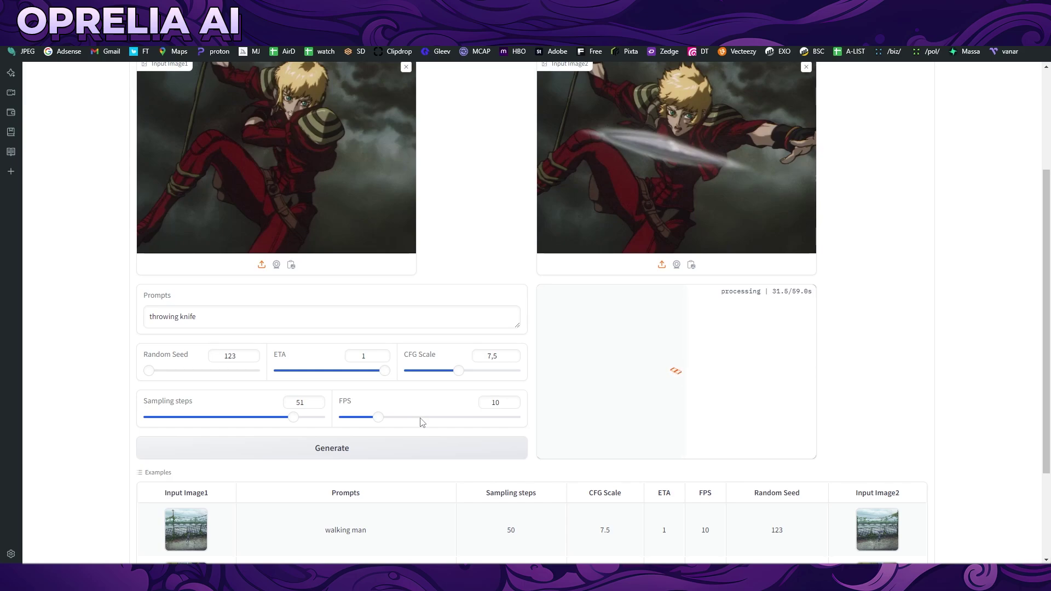
scroll(574, 357, "down", 2)
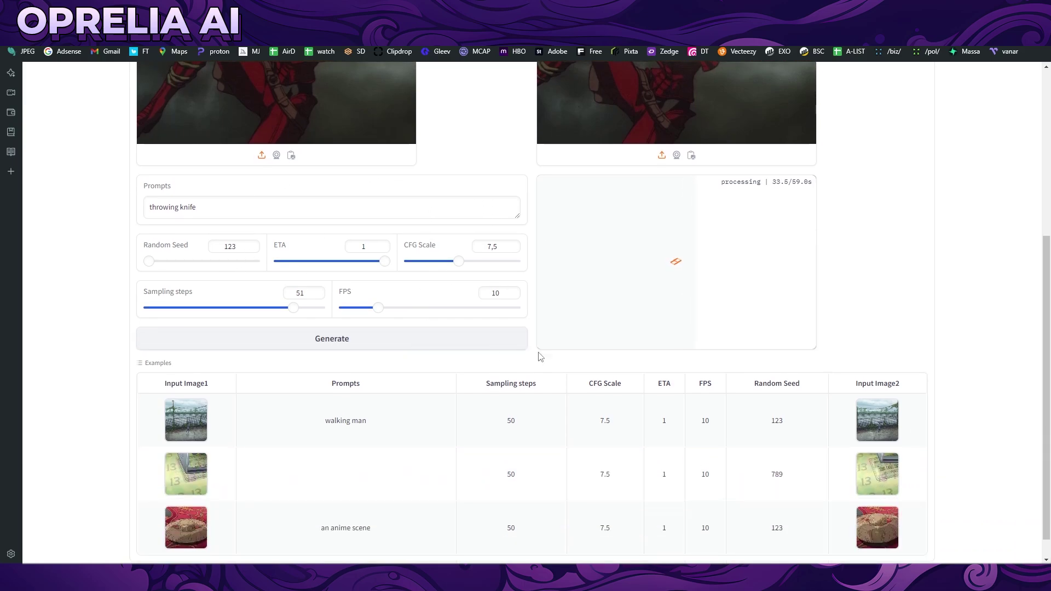
scroll(438, 356, "down", 1)
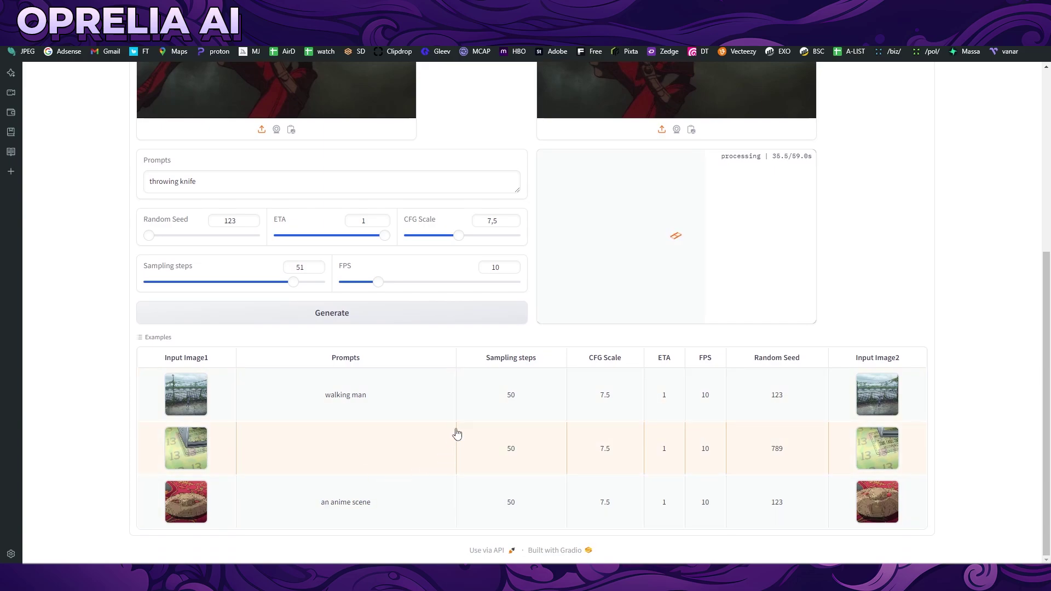
scroll(540, 380, "up", 5)
scroll(472, 366, "down", 3)
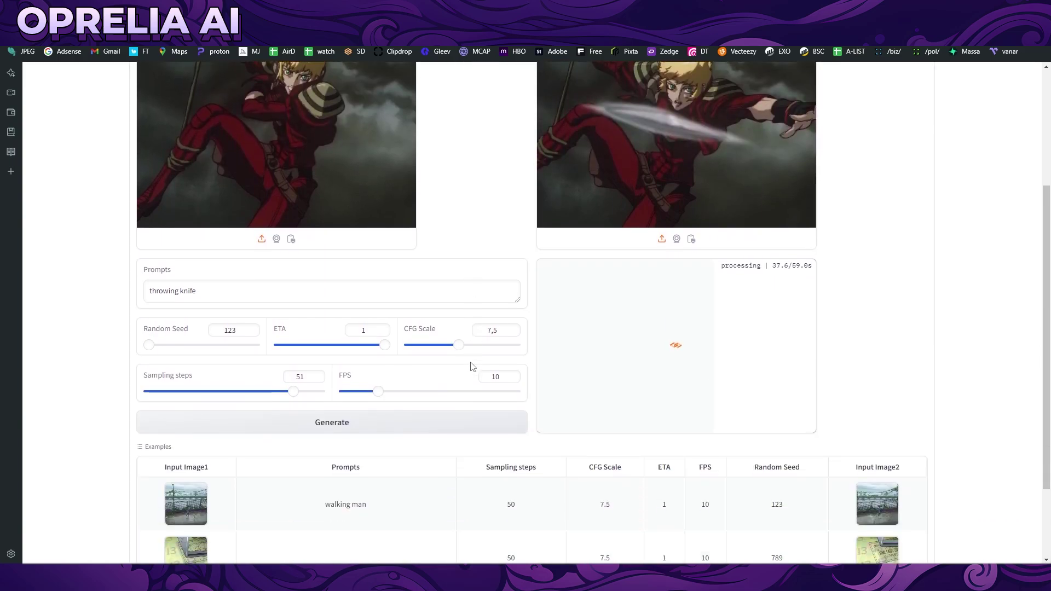
scroll(473, 365, "up", 2)
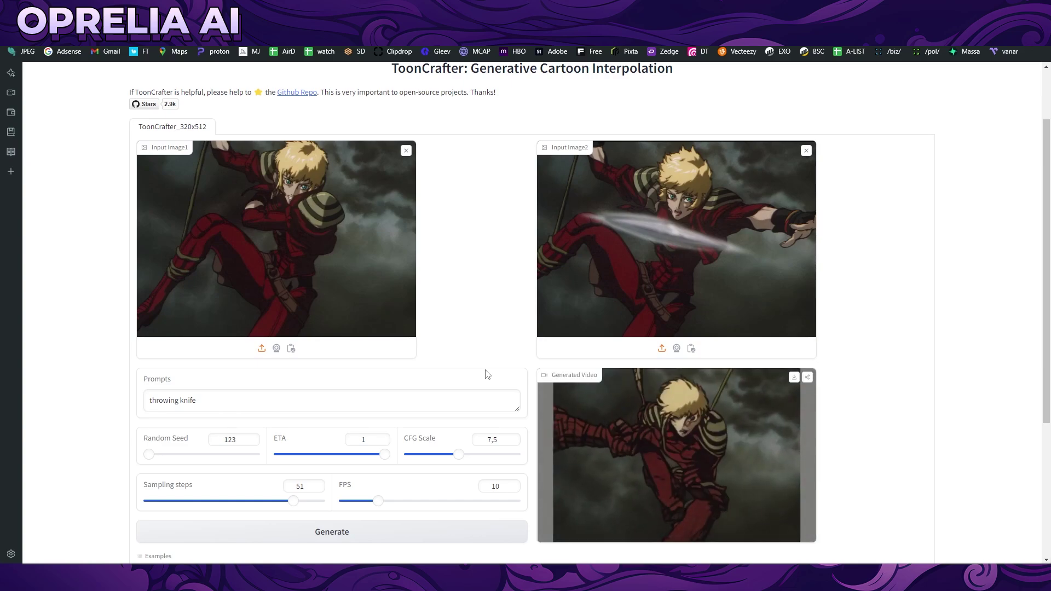
- Replay the finished 51-step knife-throwing clip twice in the Generated Video player
scroll(770, 465, "down", 2)
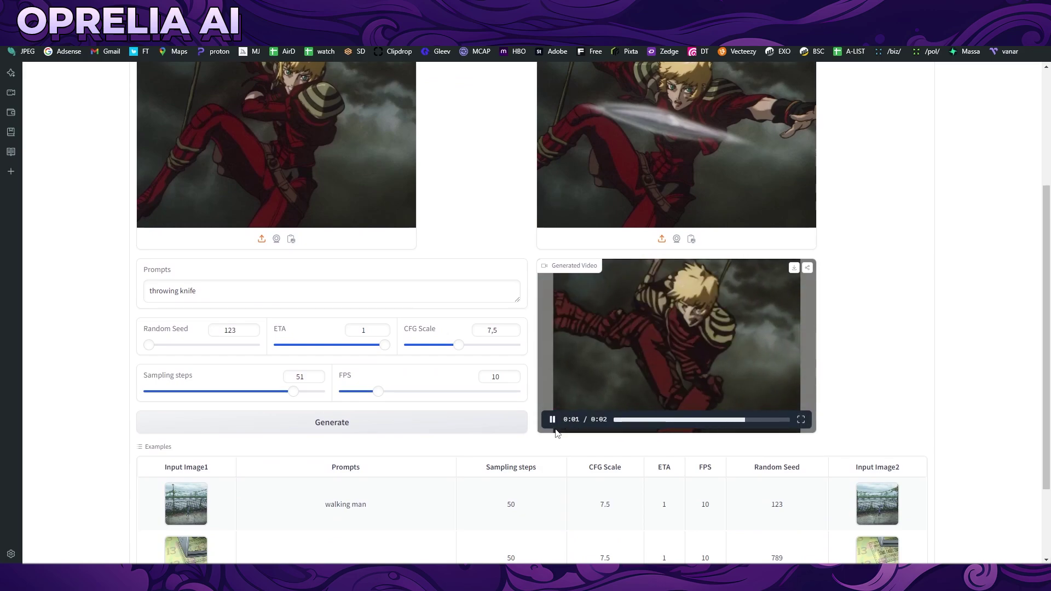
left_click(552, 420)
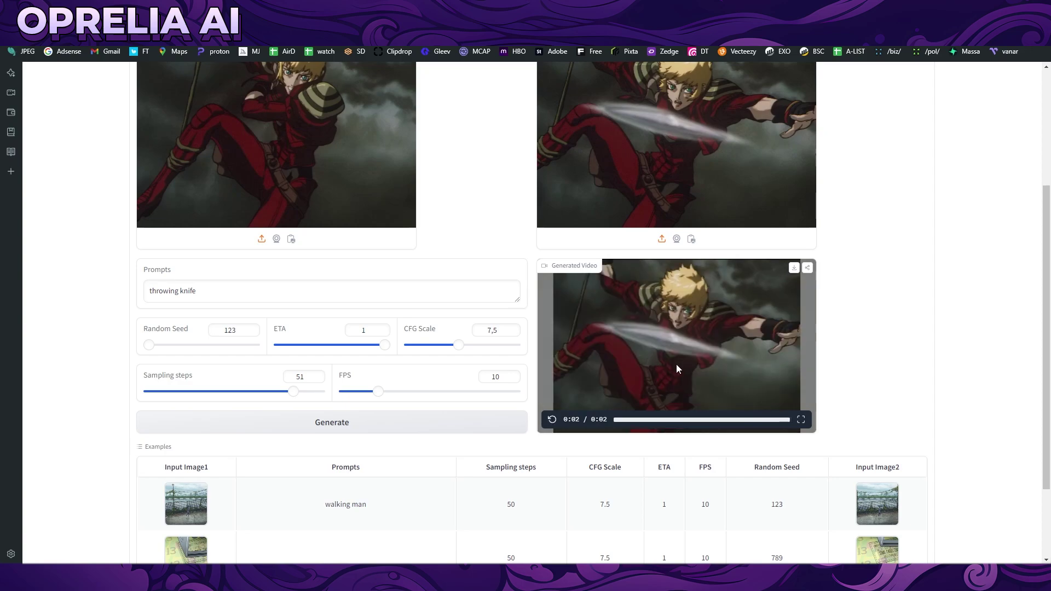
left_click(553, 420)
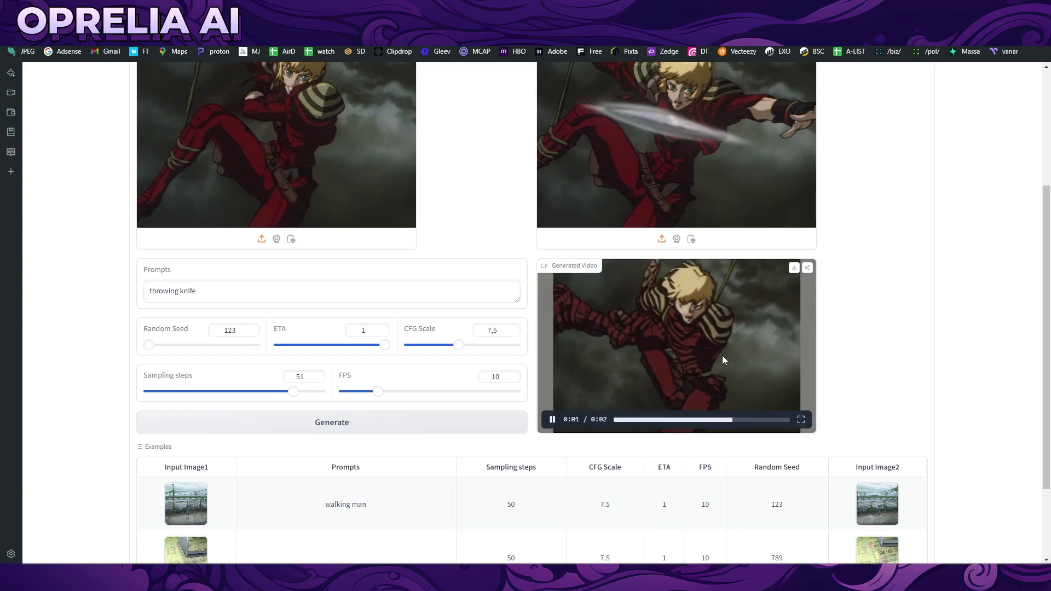
scroll(774, 378, "up", 4)
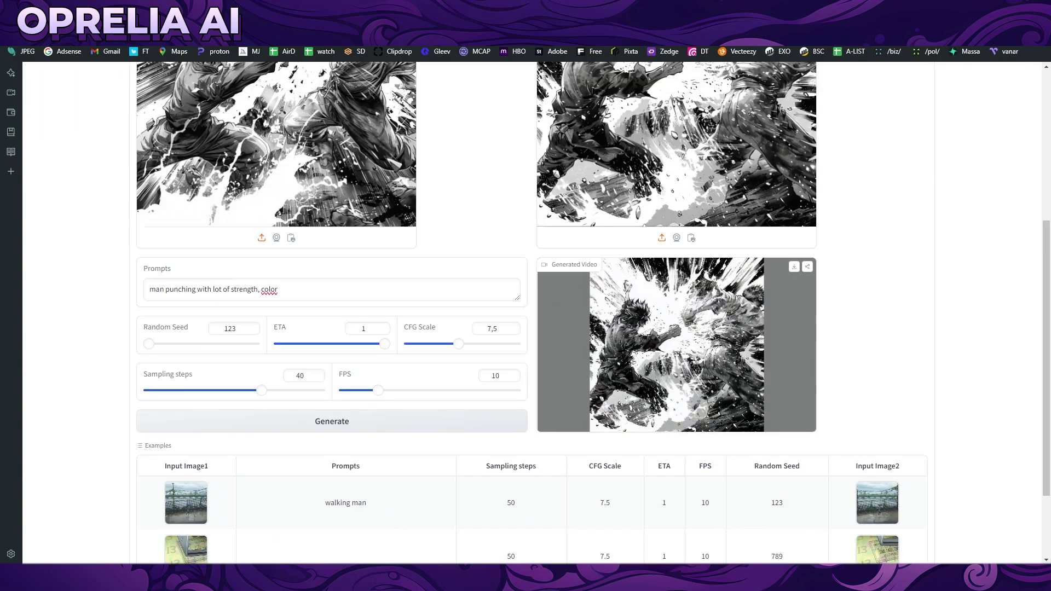
scroll(488, 394, "up", 5)
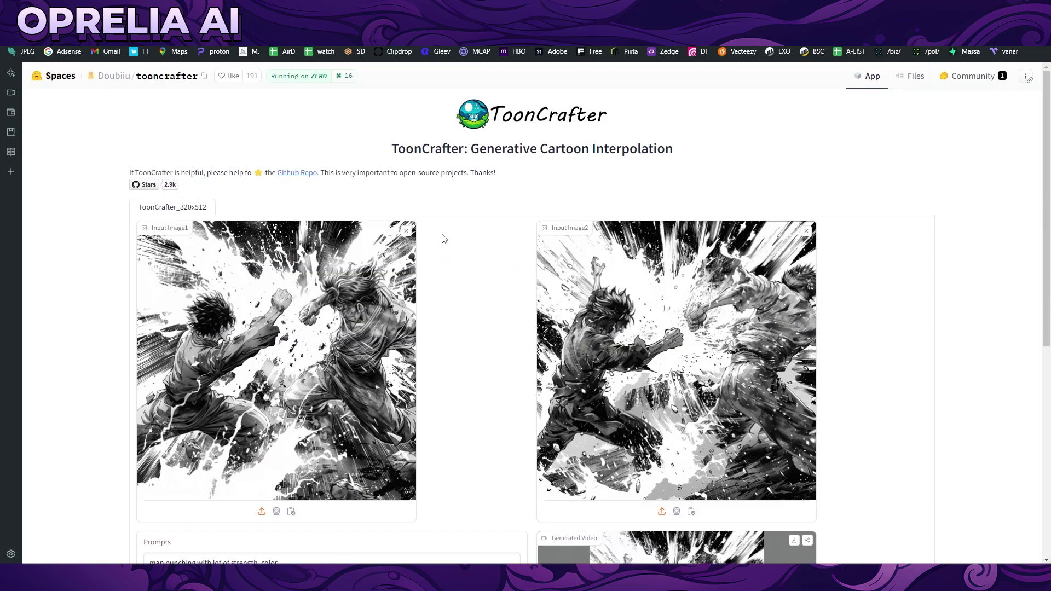
scroll(438, 277, "down", 7)
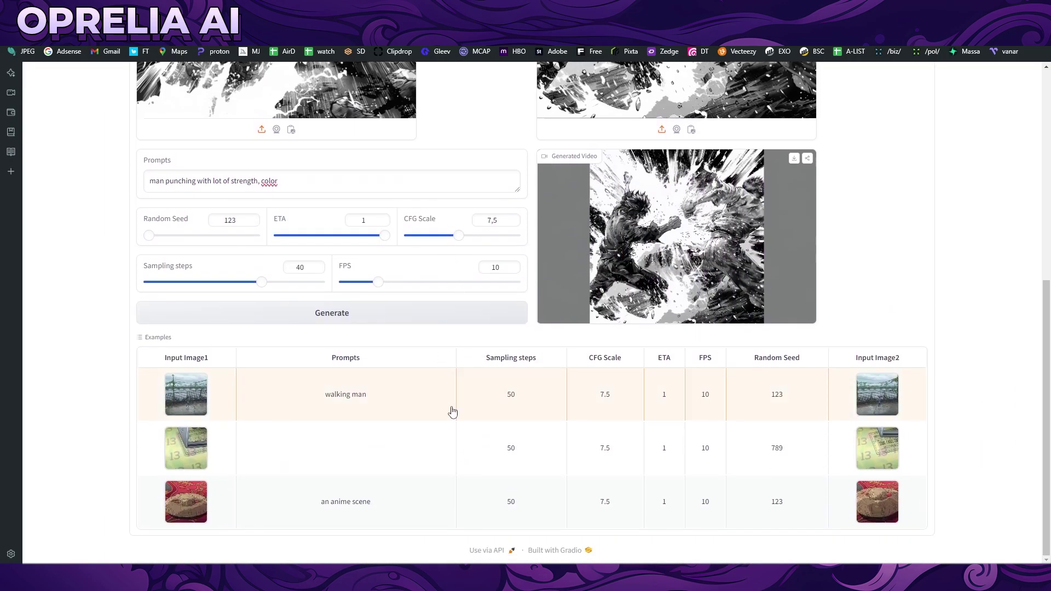
scroll(452, 412, "up", 4)
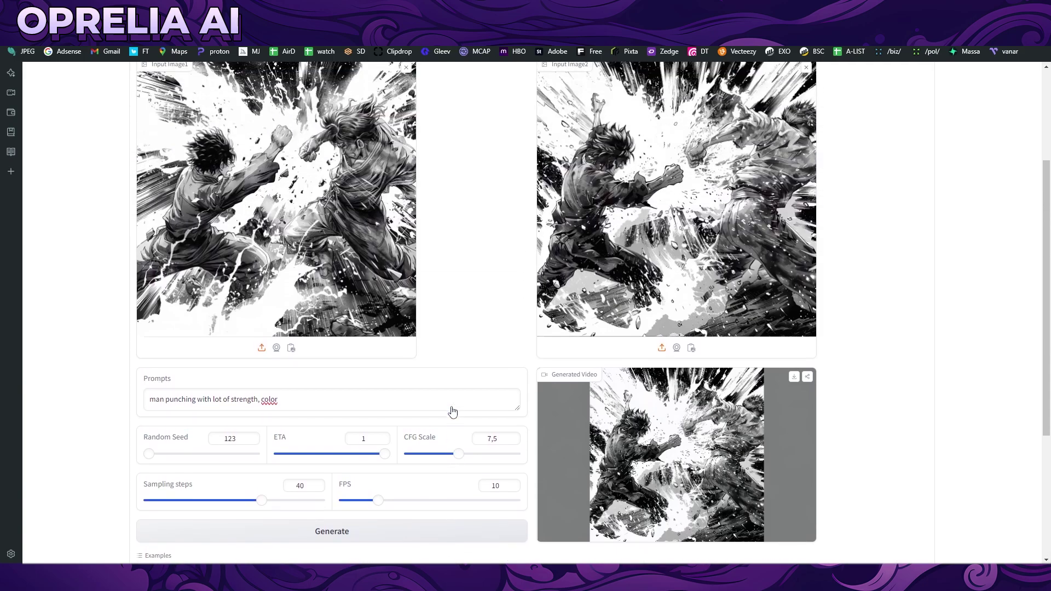
scroll(452, 411, "up", 2)
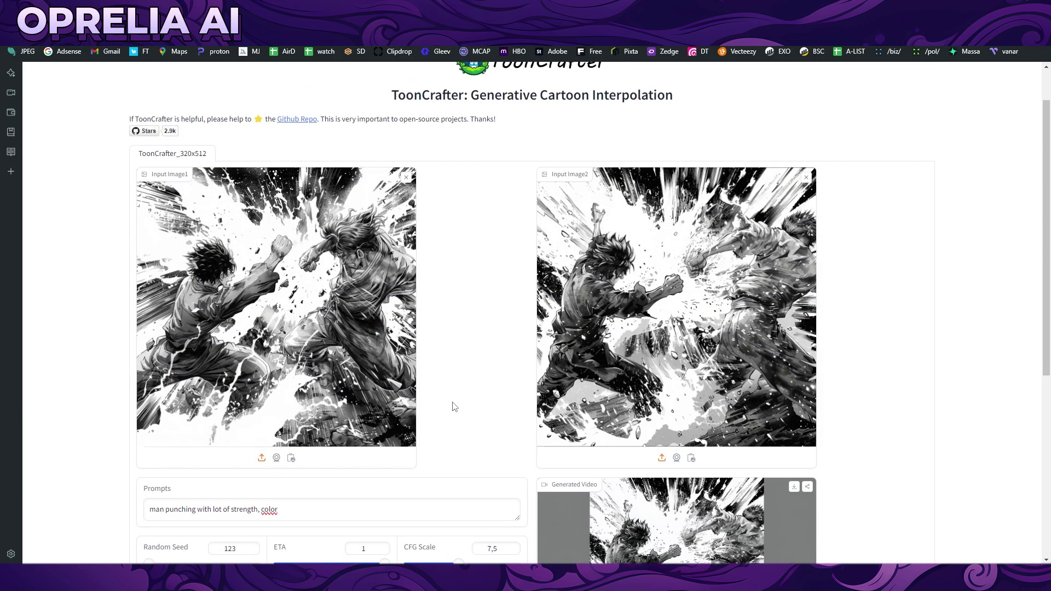